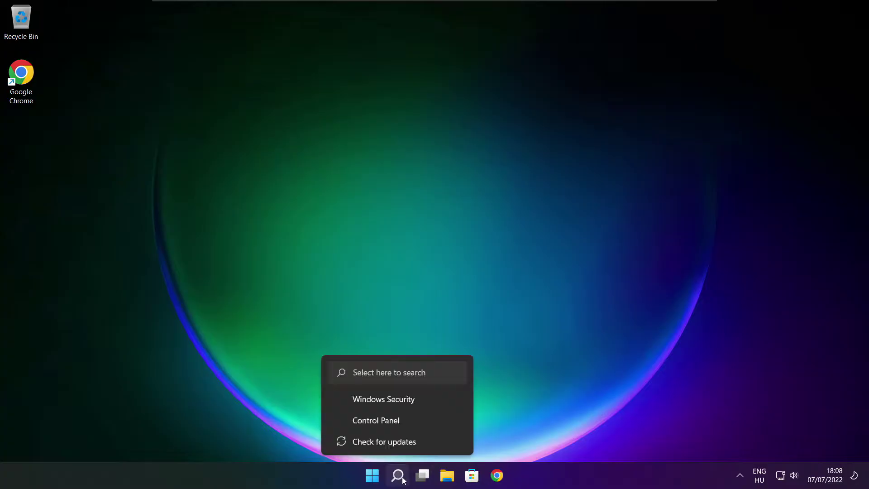
Search Windows for "device manager", open Device Manager and maximize its window.
click(398, 479)
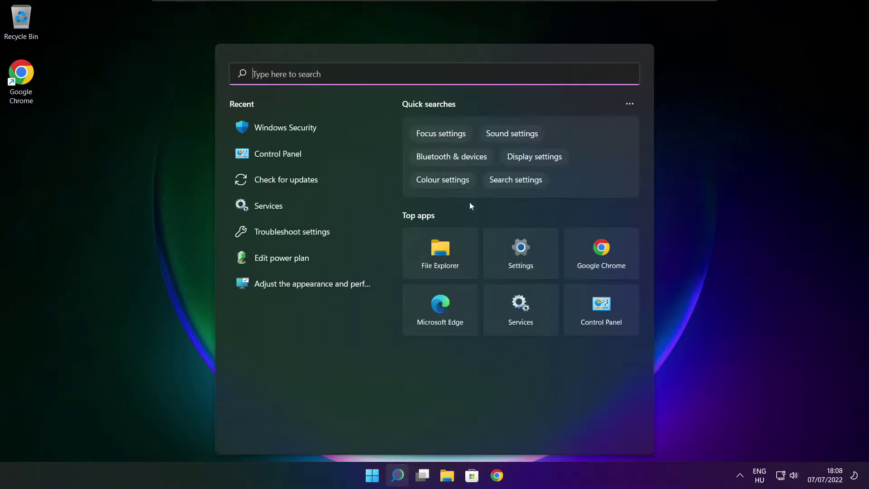
text(device m)
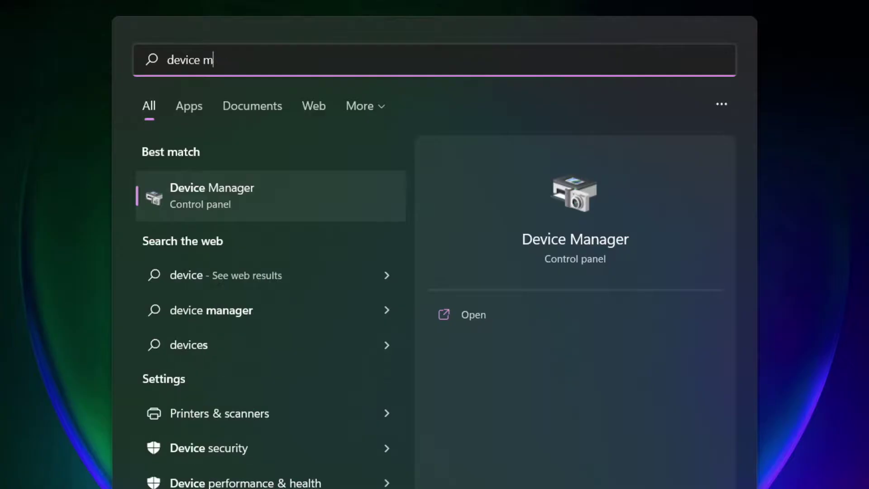
text(anag)
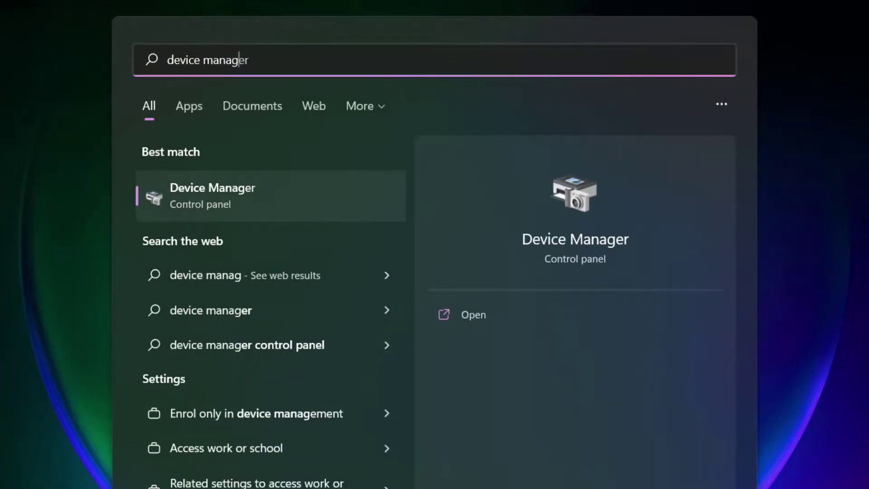
text(er)
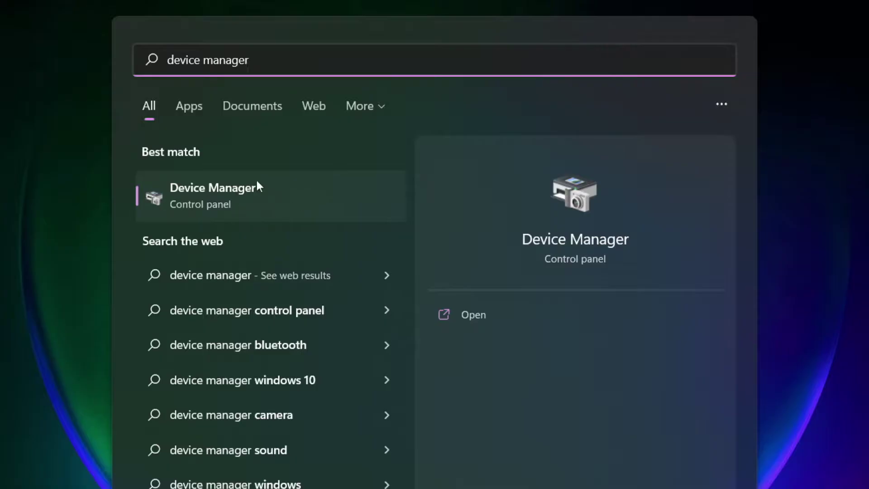
click(320, 204)
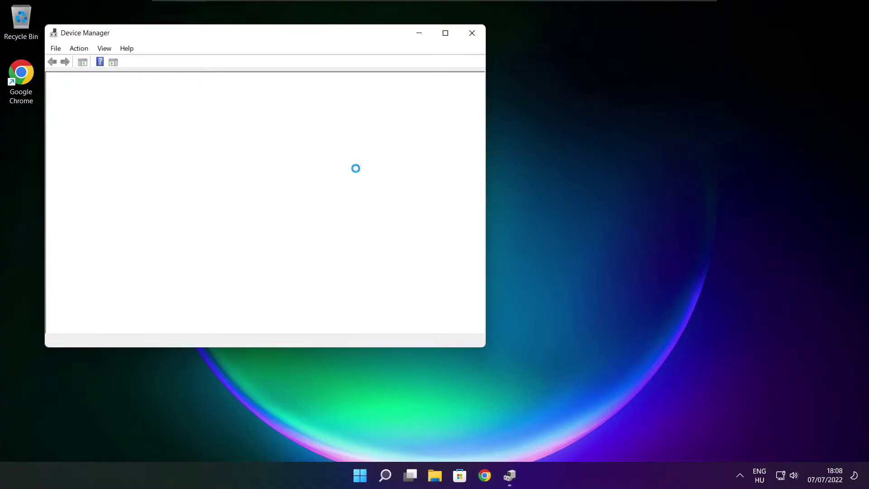
click(444, 33)
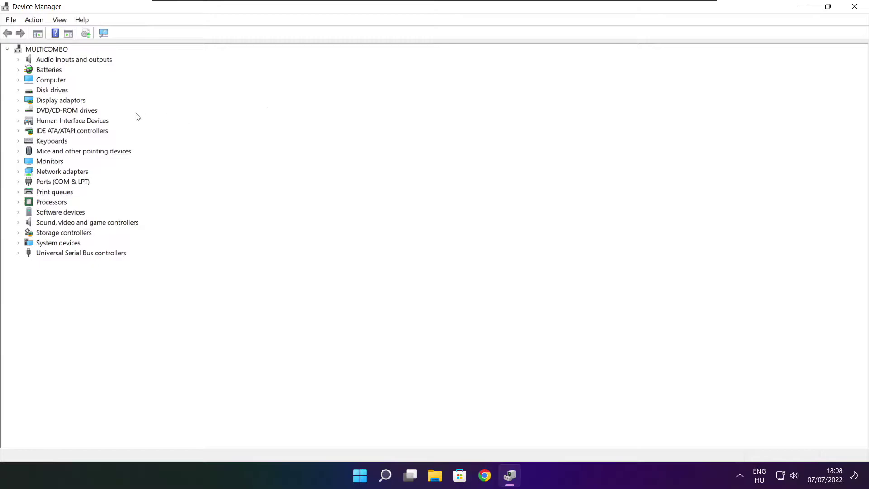
Run an automatic driver update for the VMware SVGA 3D display adaptor and close the update wizard.
click(25, 102)
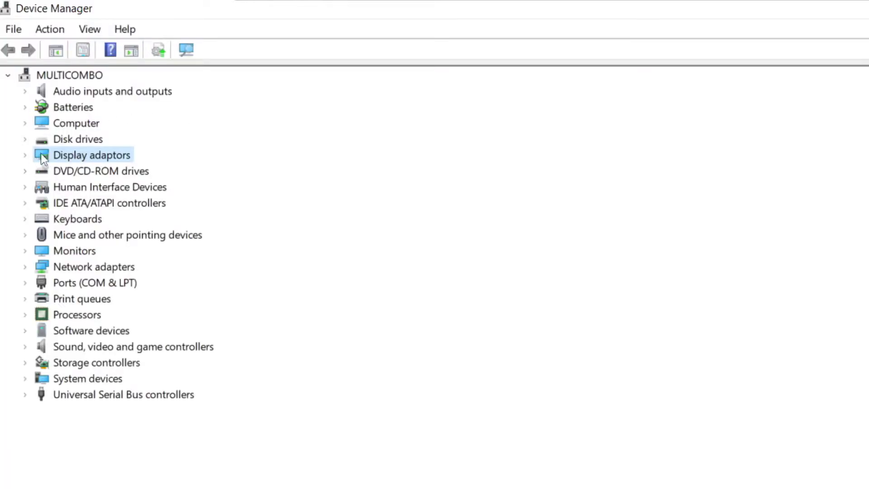
click(26, 156)
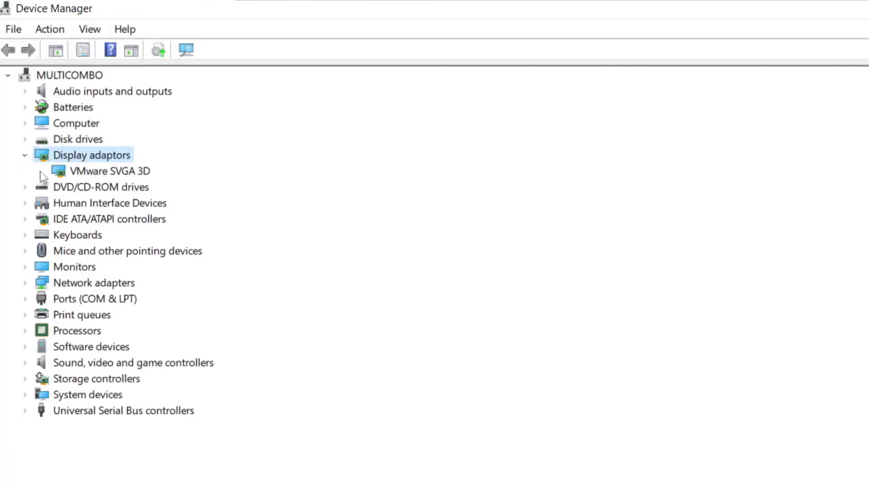
click(127, 175)
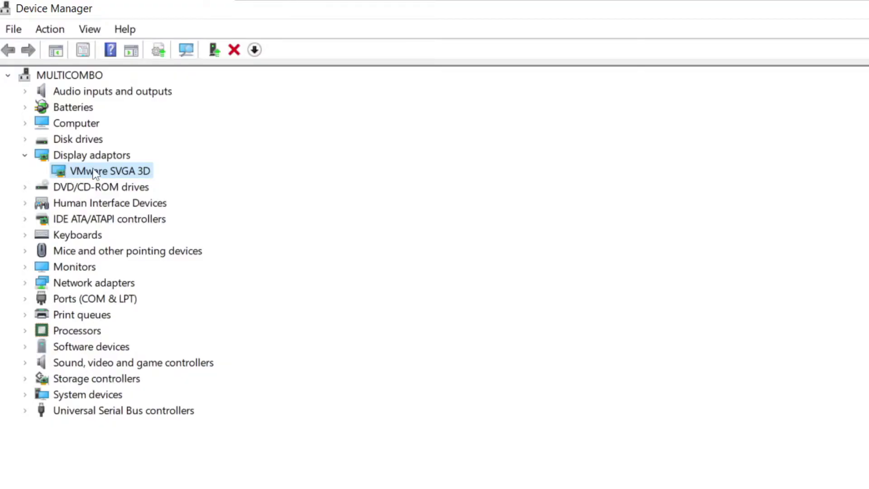
right_click(94, 174)
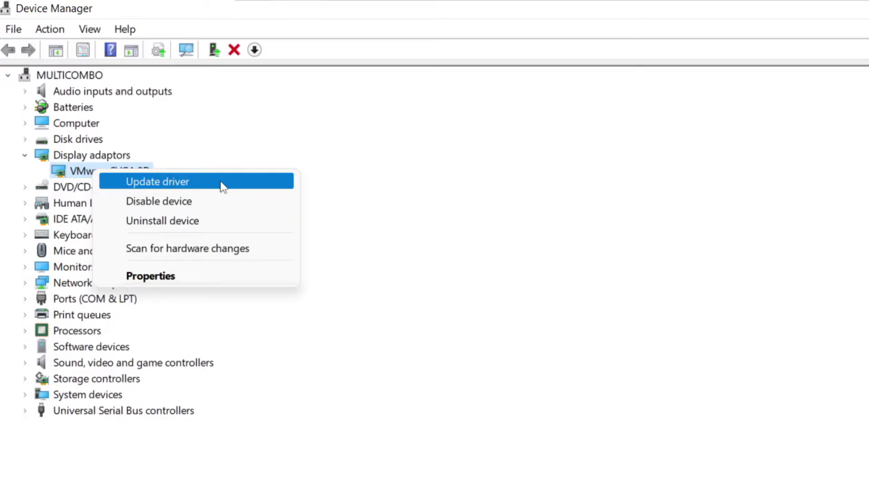
click(193, 182)
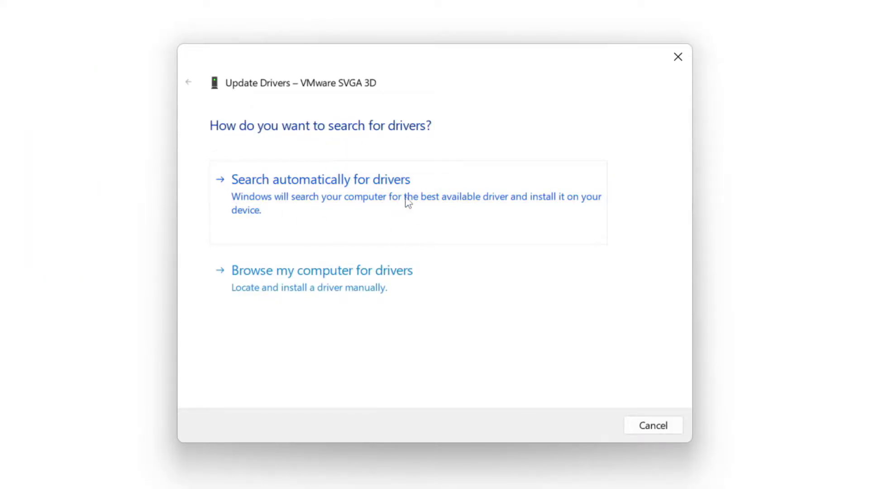
click(382, 205)
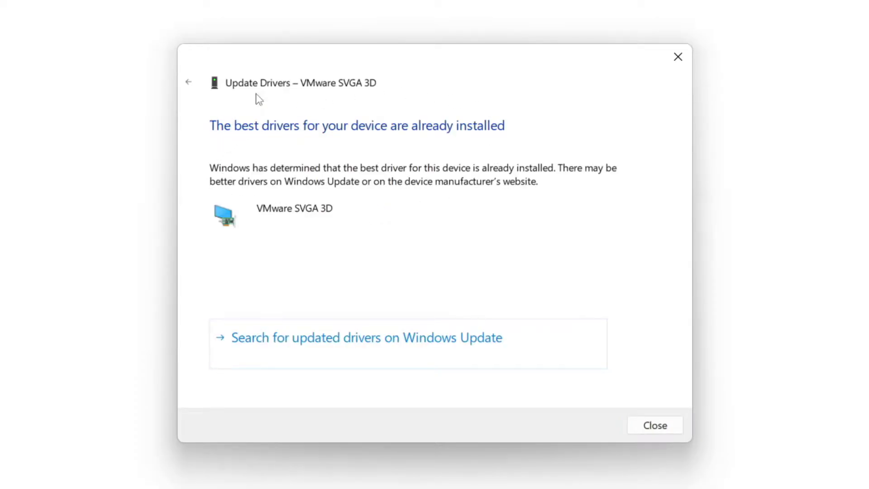
click(650, 426)
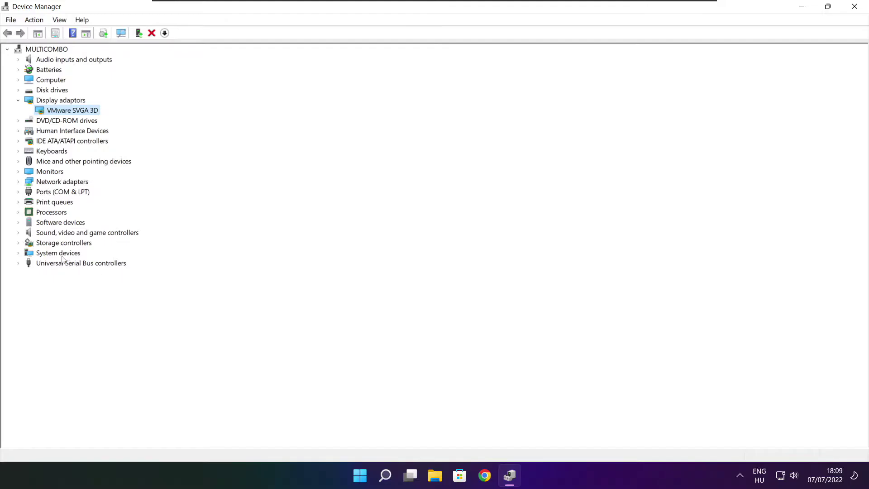
Run an automatic driver update for the High Definition Audio Device under sound controllers, then close the wizard and Device Manager.
click(39, 233)
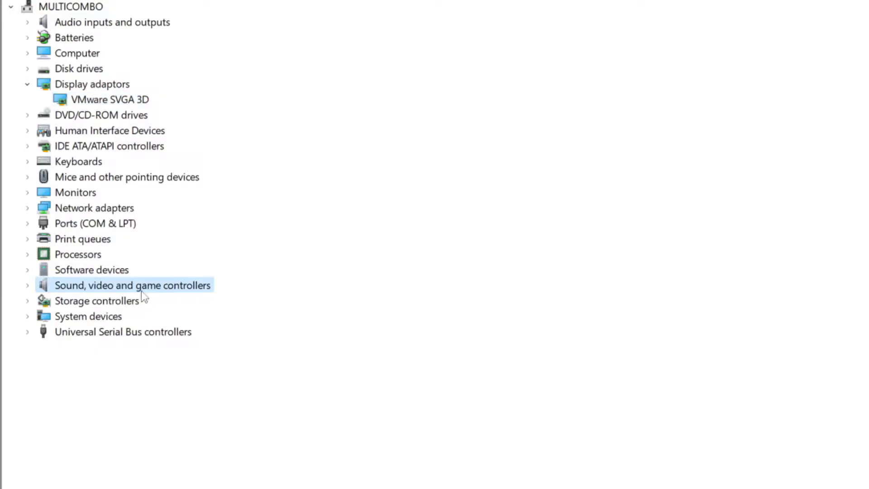
click(28, 285)
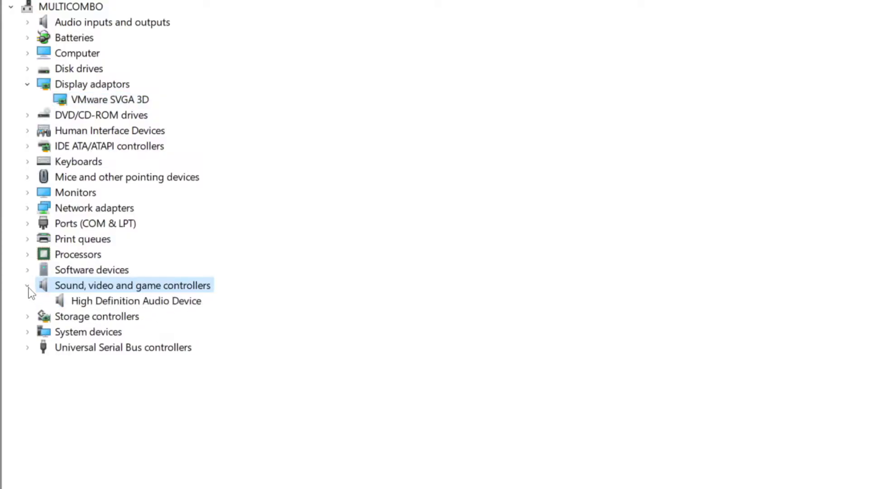
click(103, 302)
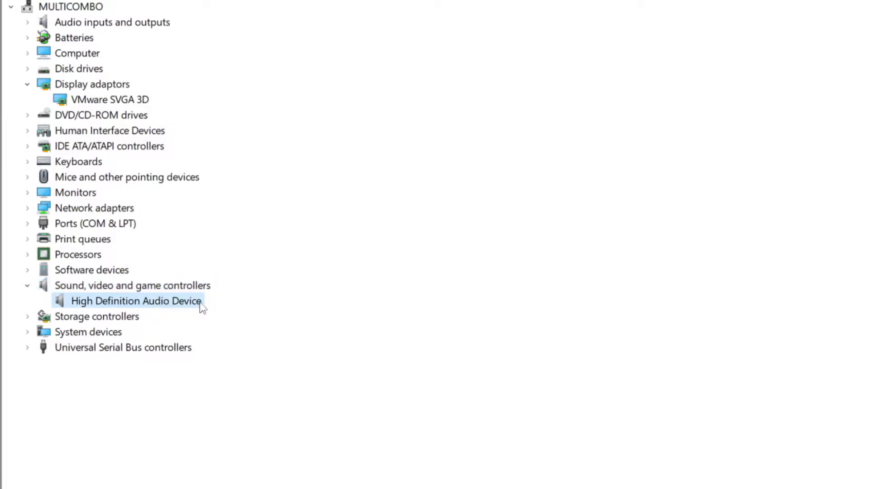
right_click(126, 302)
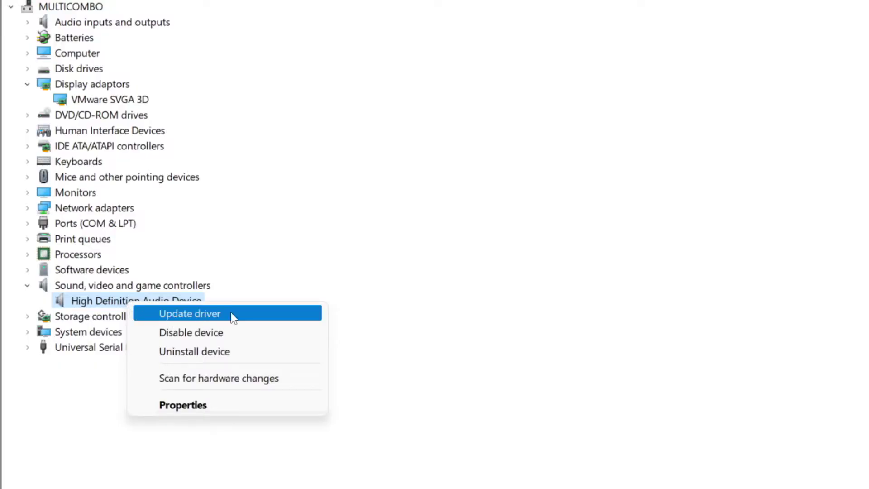
click(258, 320)
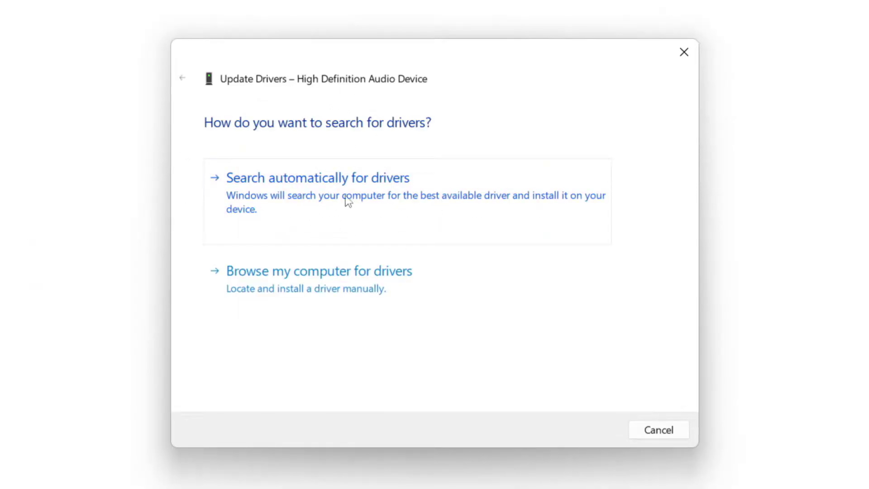
click(346, 195)
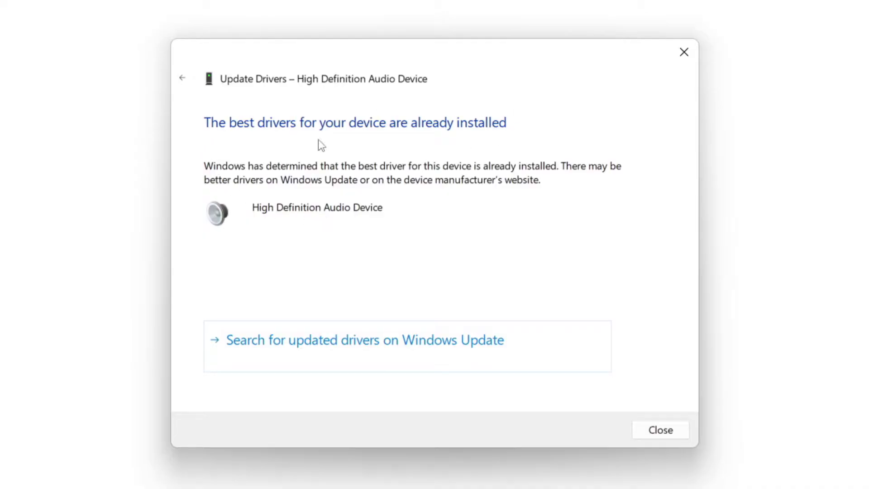
click(662, 430)
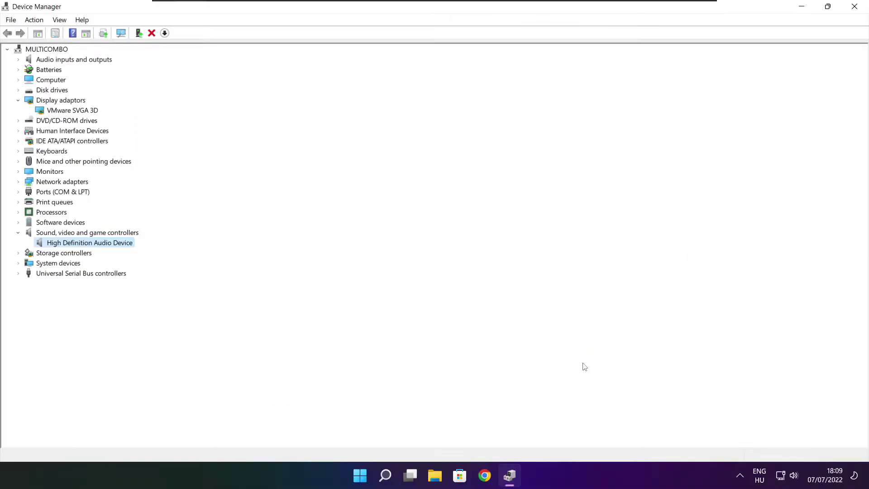
click(856, 7)
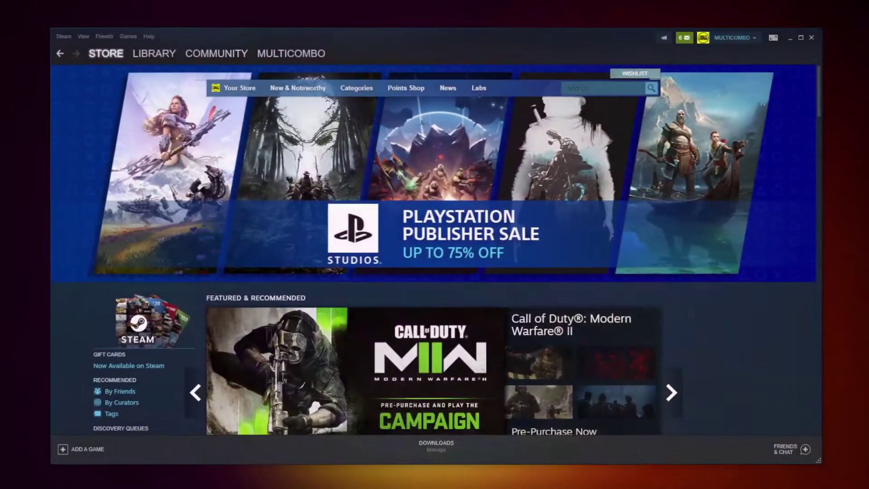
In the Steam library, verify the integrity of the local game files for the favorite labelled NOT WORKING GAME.
mouse_move(153, 56)
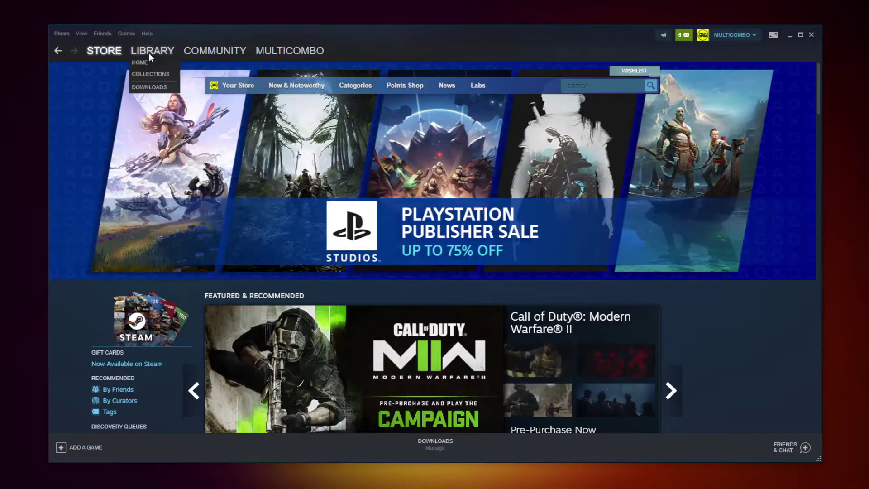
click(150, 51)
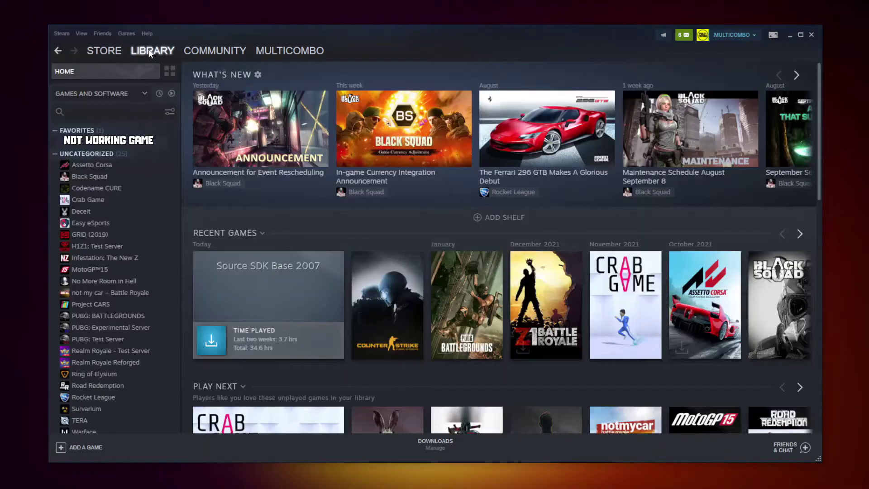
right_click(171, 144)
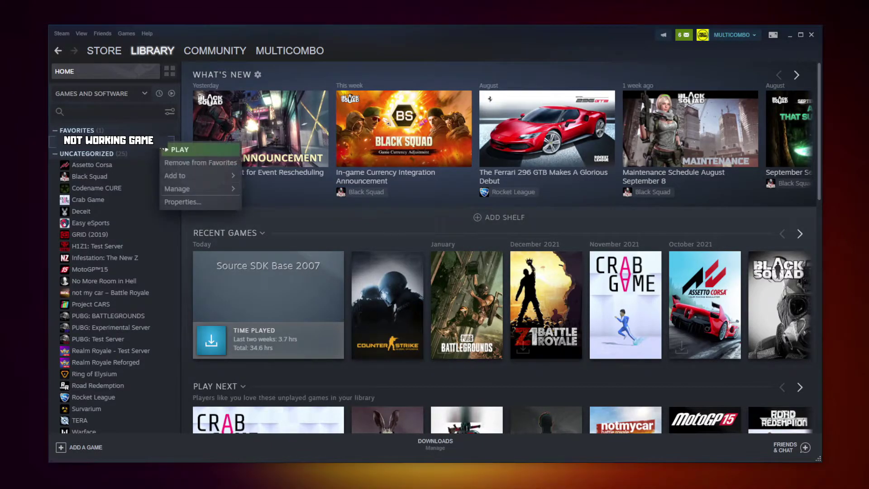
click(194, 201)
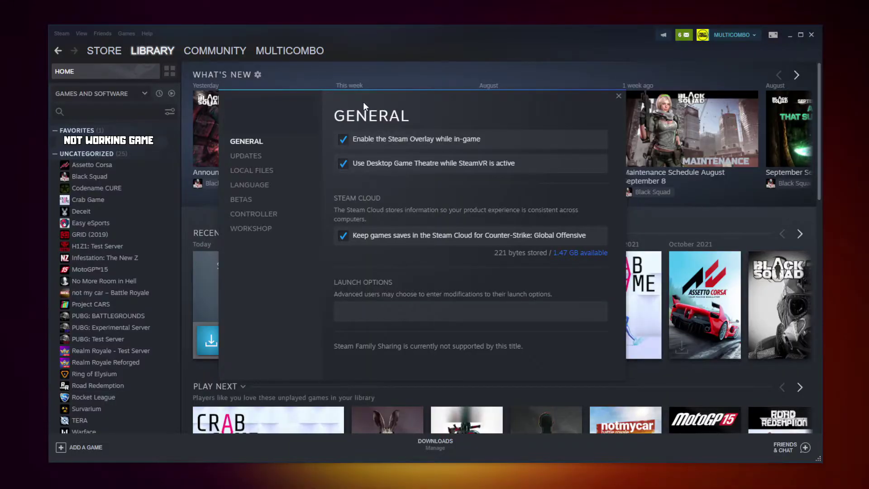
click(255, 174)
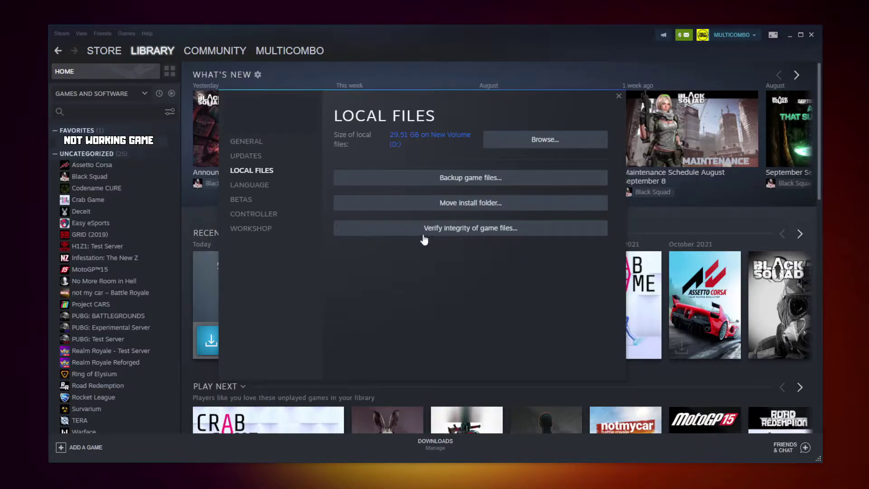
click(474, 228)
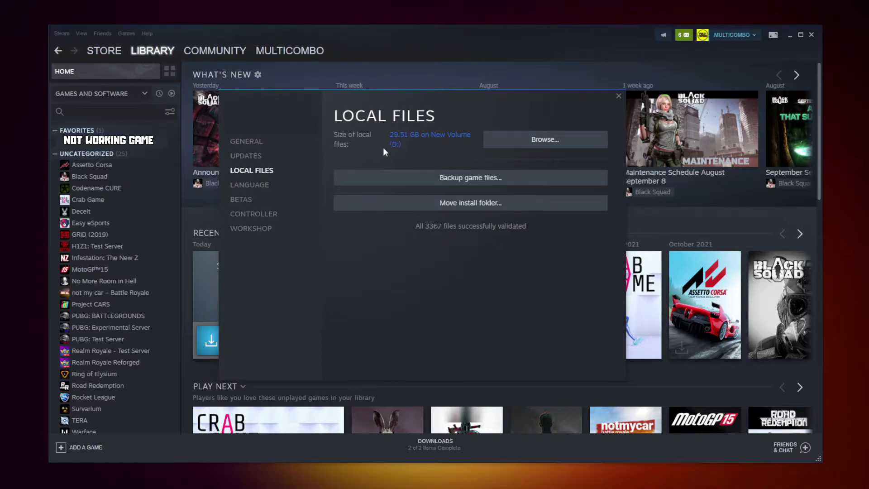
Browse to the game's install folder and open the properties of its NOT WORKING GAME application file.
click(566, 147)
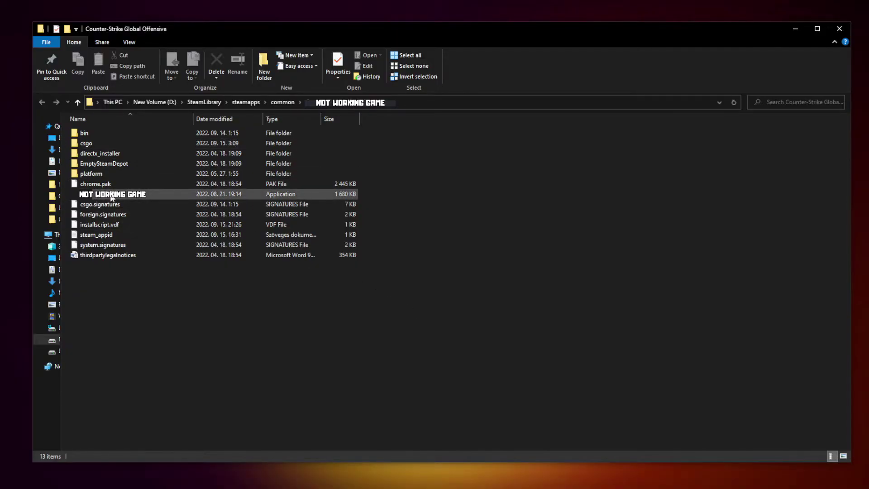
click(200, 197)
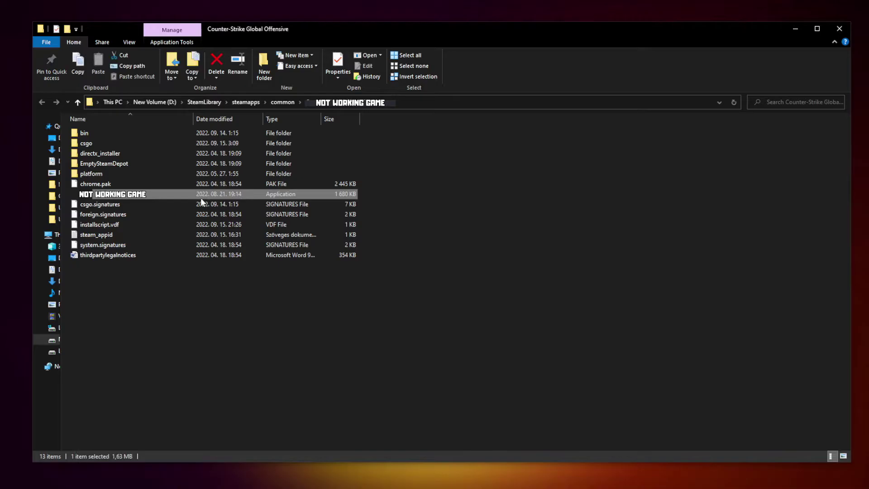
right_click(173, 195)
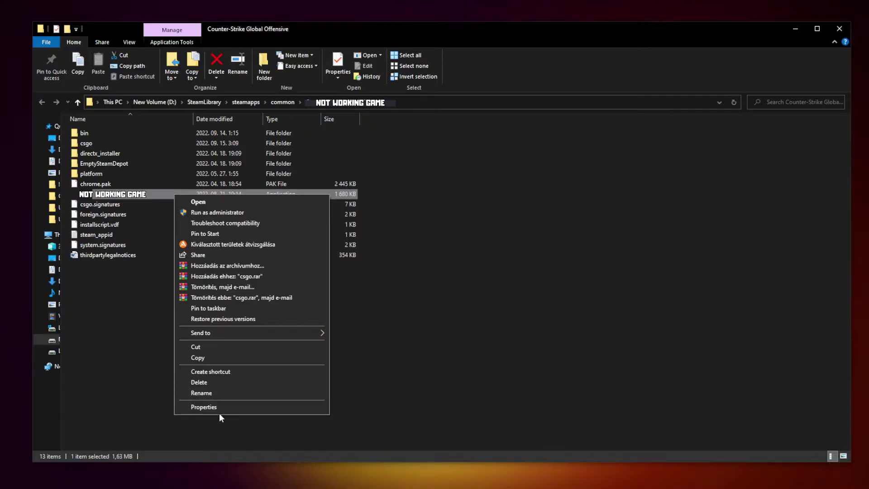
click(251, 406)
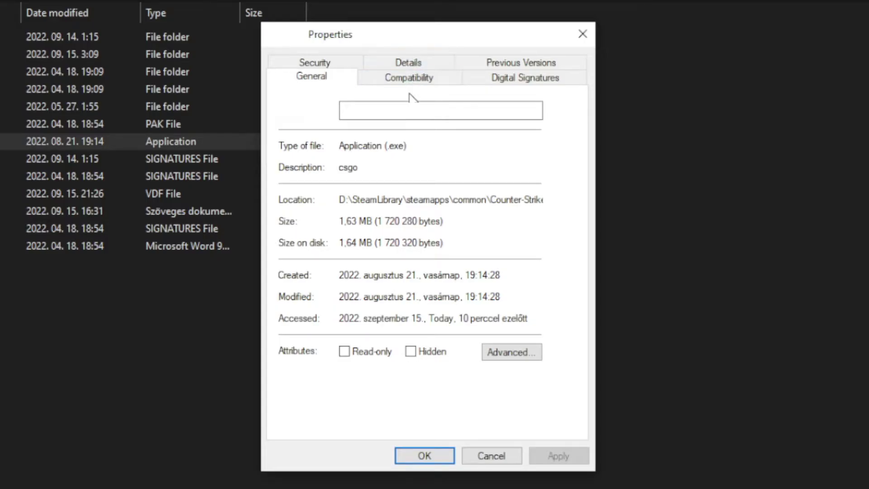
Enable compatibility mode for the game's application and set it to Windows 8.
click(416, 88)
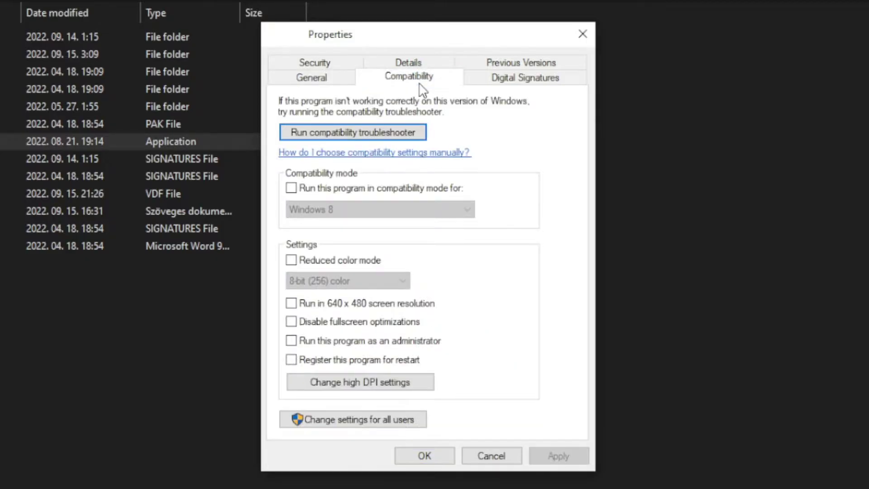
click(300, 191)
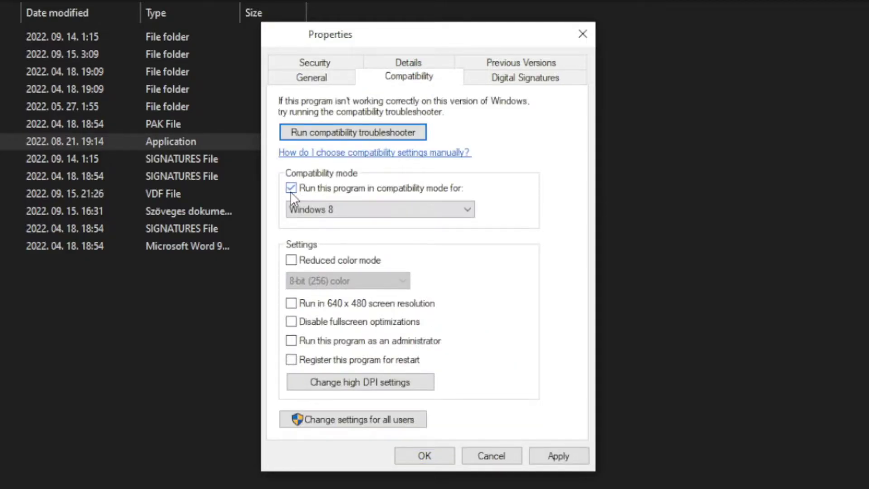
click(336, 207)
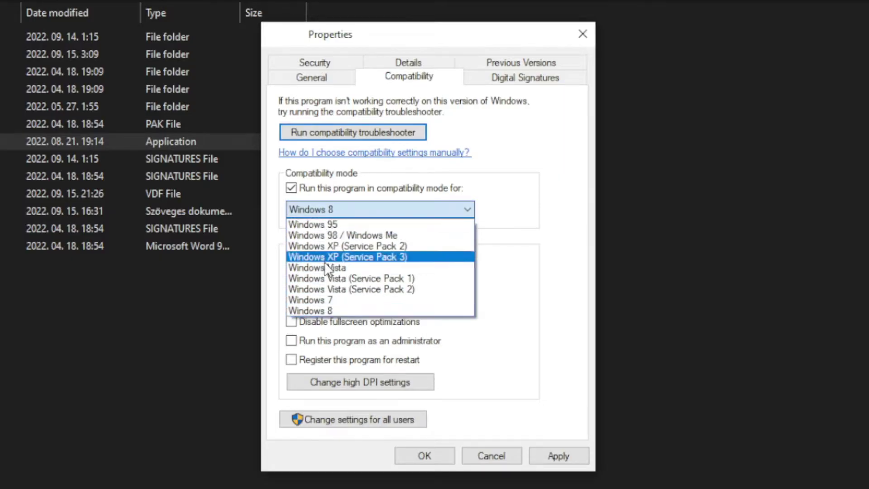
click(334, 312)
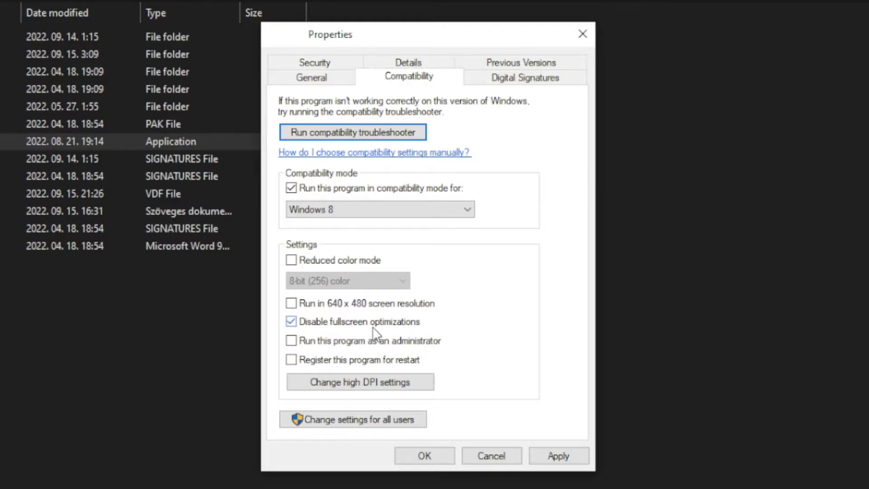
Set the game's application to run as an administrator, then apply the compatibility settings and close its properties.
click(417, 342)
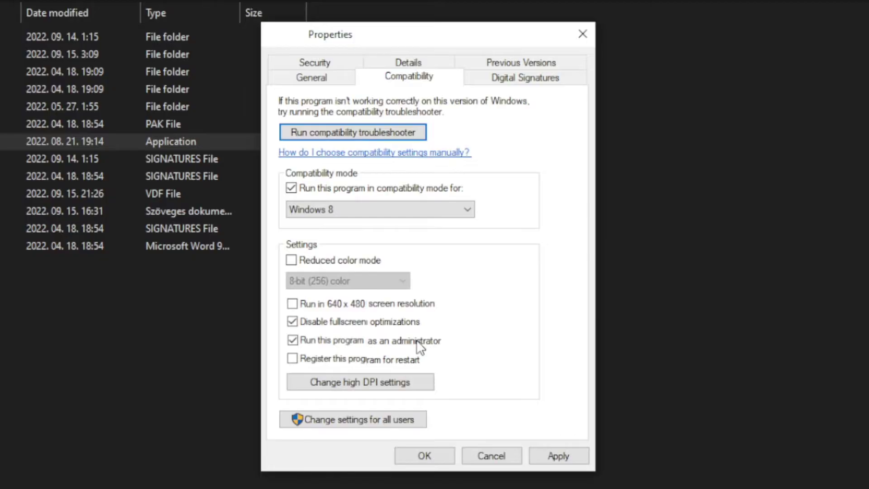
click(564, 456)
click(424, 457)
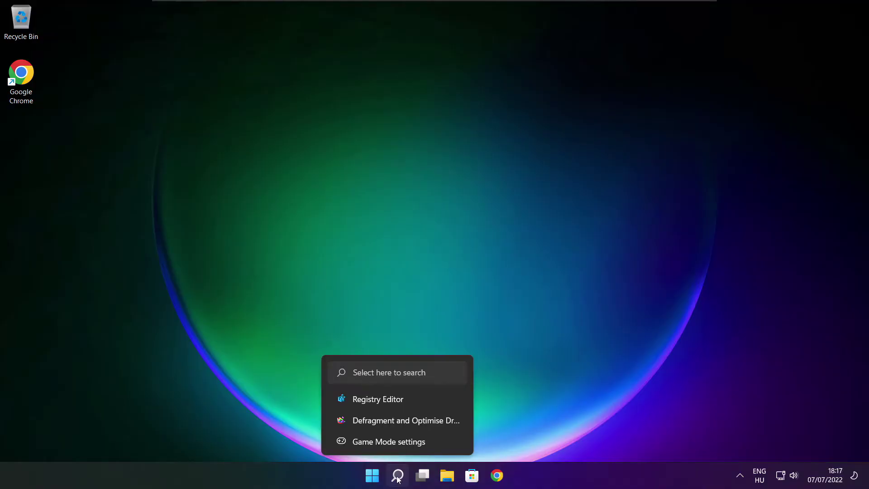
Find the Windows Update settings through a search for "updates", check for new updates, then close Settings.
click(397, 474)
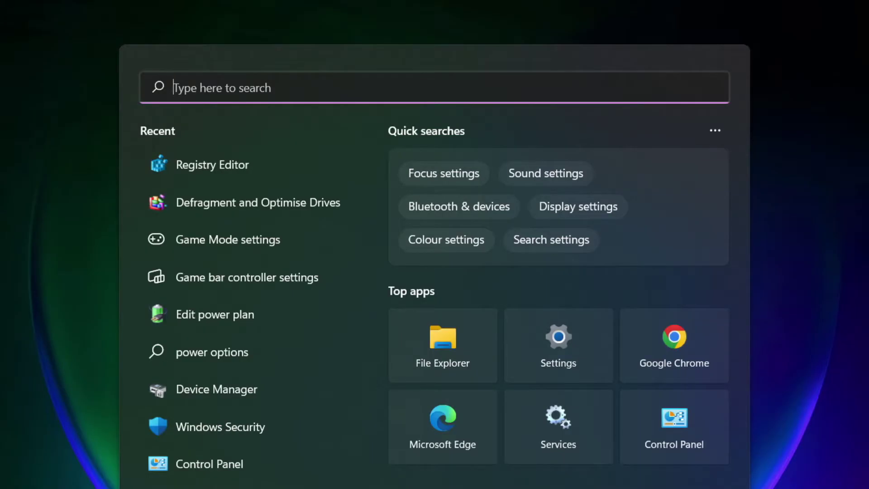
text(u)
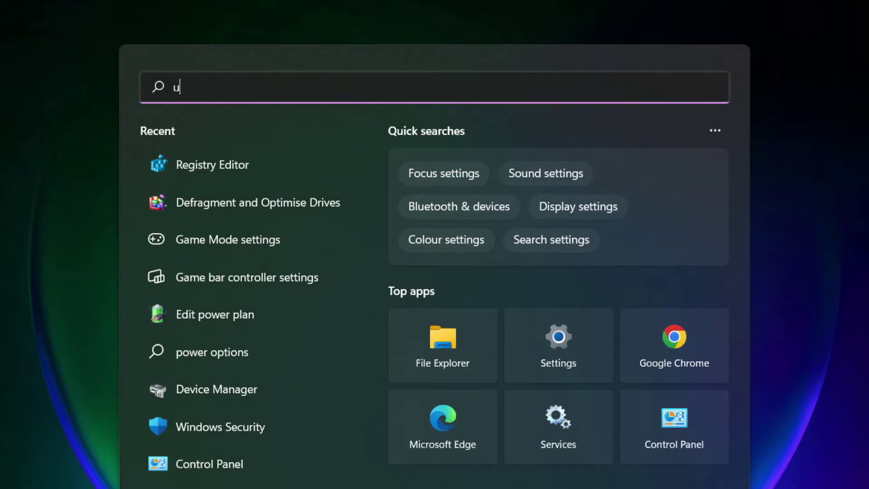
text(pdates)
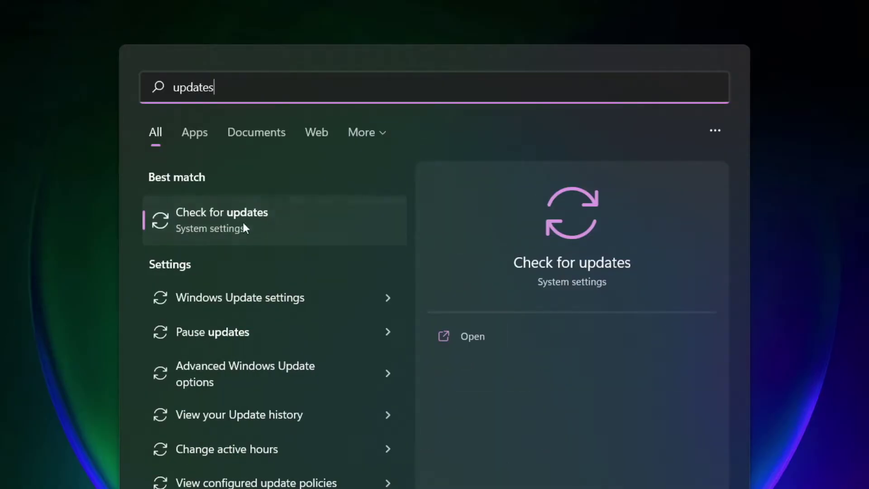
click(264, 223)
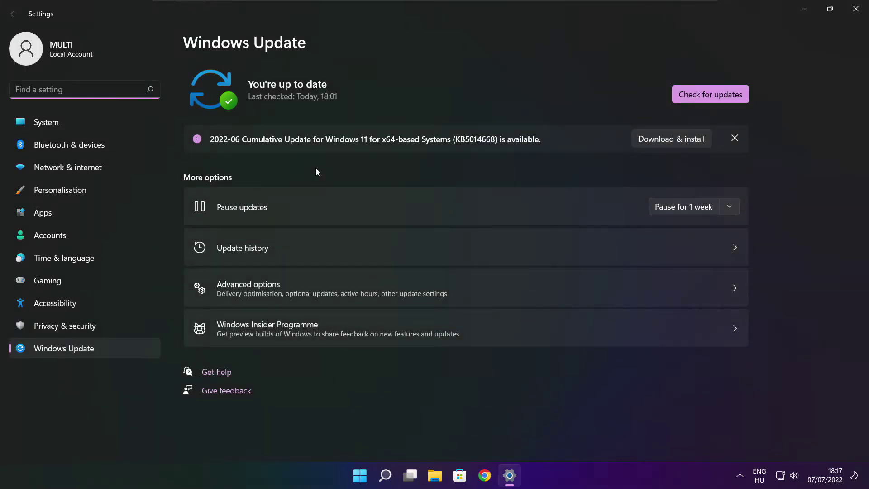
click(710, 95)
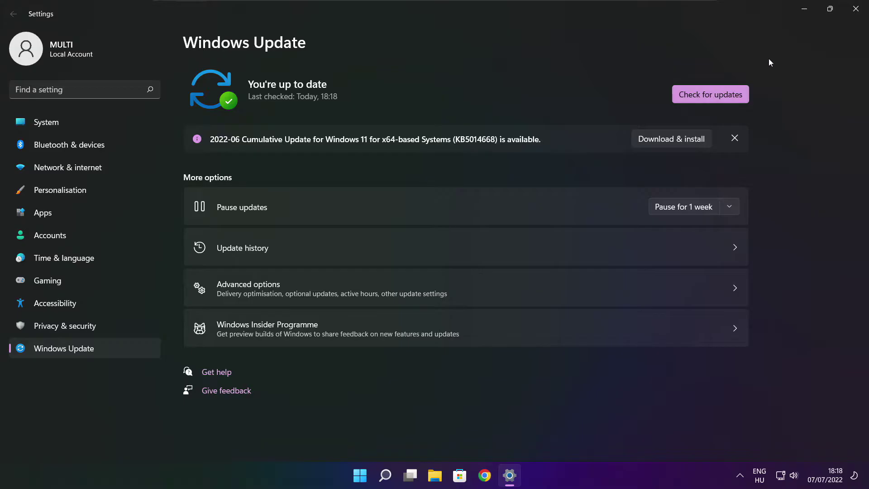
click(856, 10)
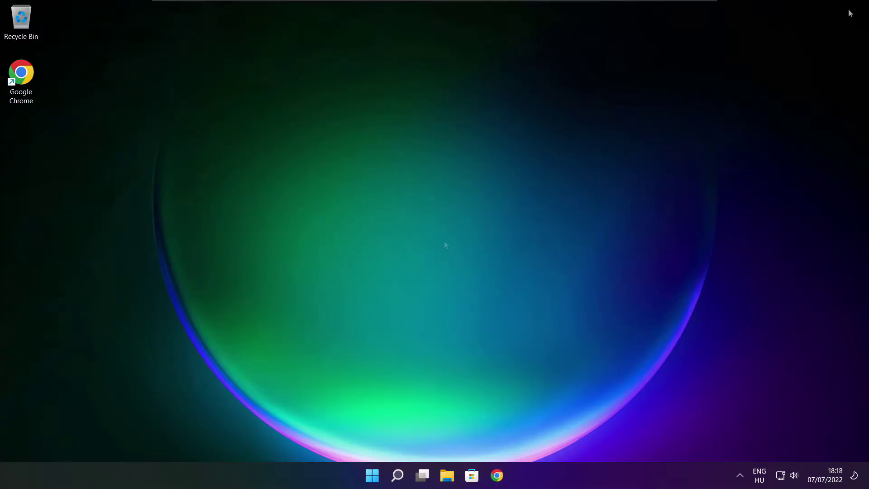
In Google Chrome, download the English DirectX End-User Runtime Web Installer from the Microsoft Download Center page.
click(496, 477)
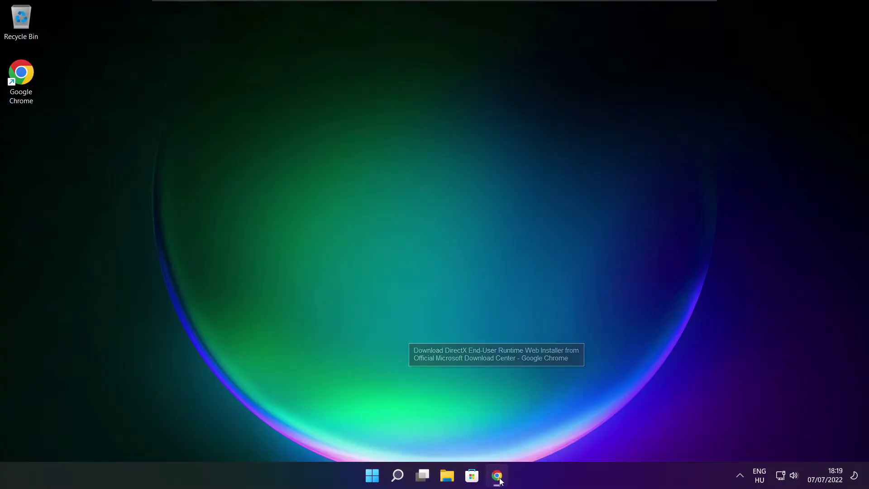
click(264, 29)
click(265, 30)
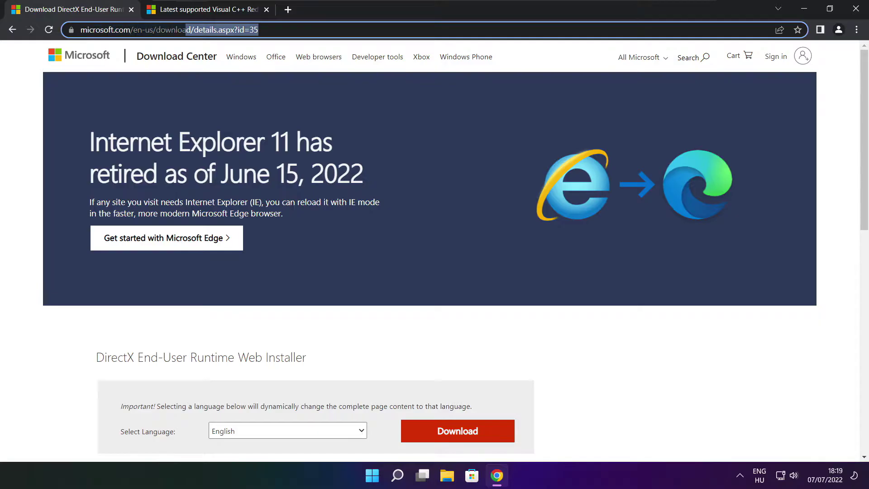
click(307, 317)
drag(863, 128, 861, 201)
drag(322, 188, 75, 190)
drag(292, 186, 317, 188)
click(370, 193)
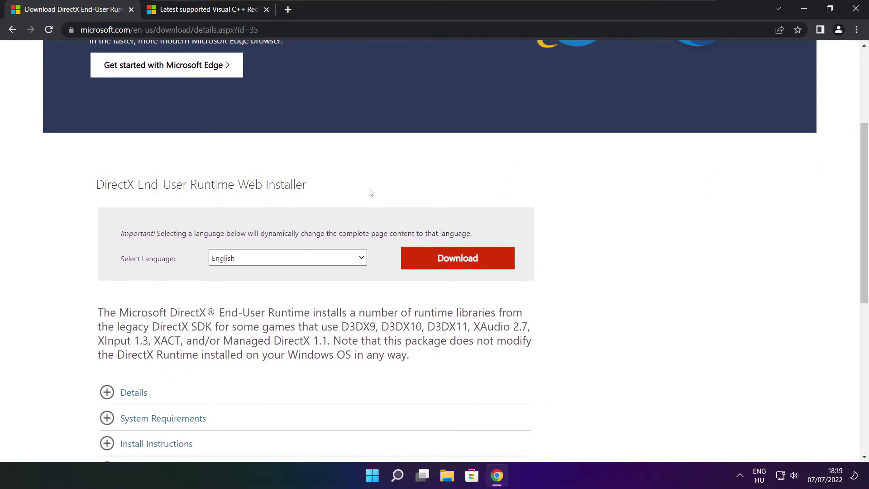
click(460, 261)
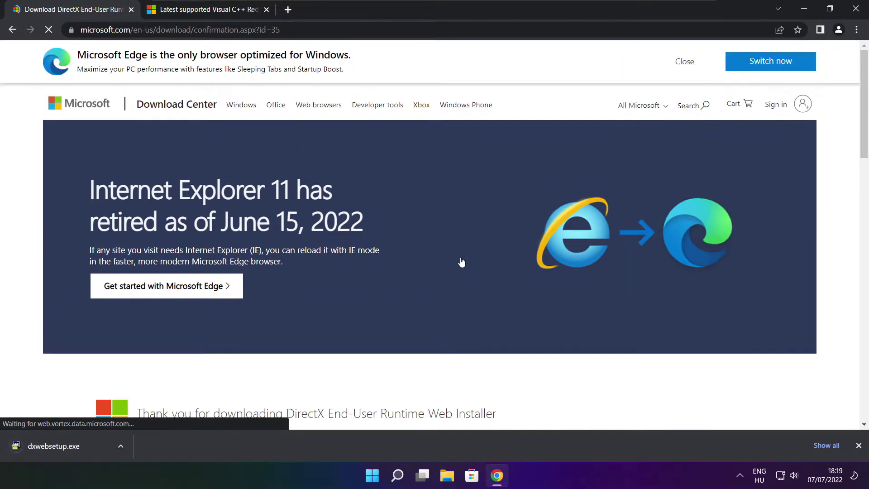
Run the downloaded dxwebsetup.exe, accept the DirectX license agreement and continue the setup.
click(82, 447)
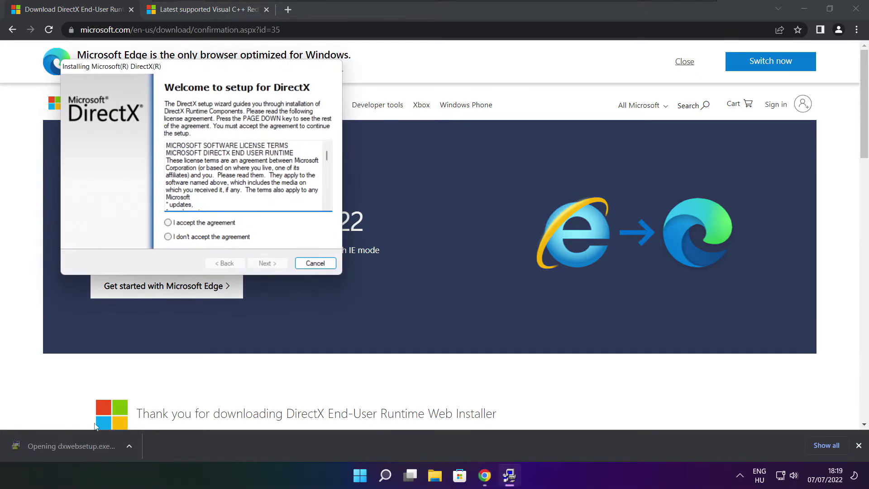
drag(231, 92, 415, 131)
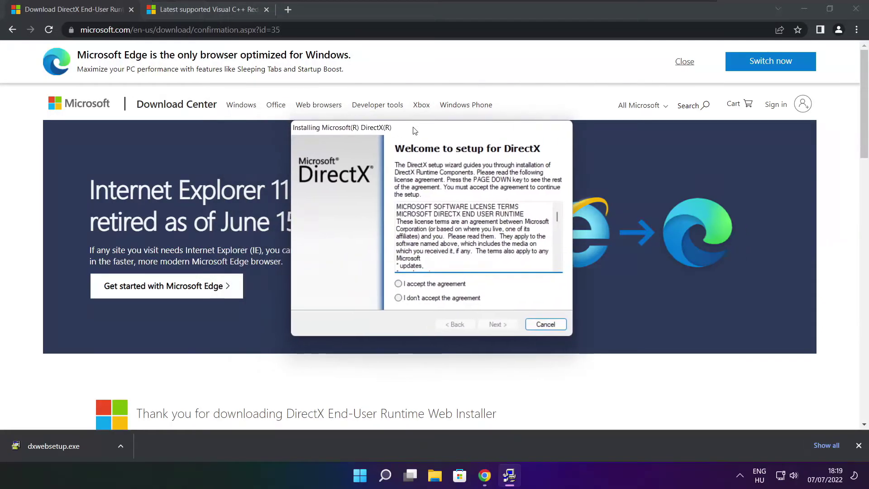
scroll(555, 258, down, 10)
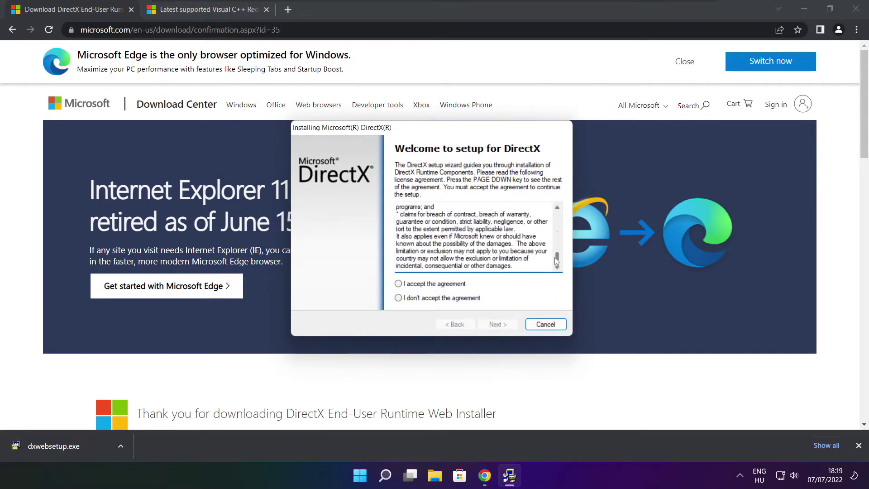
click(417, 285)
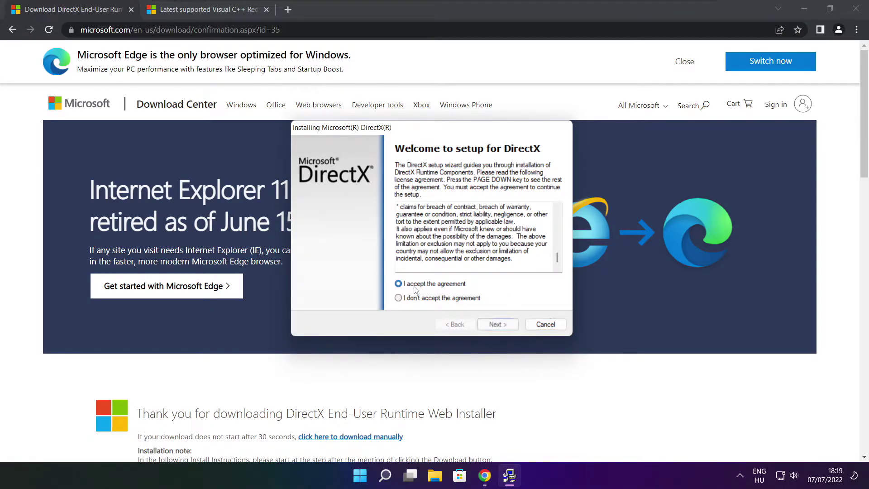
click(497, 324)
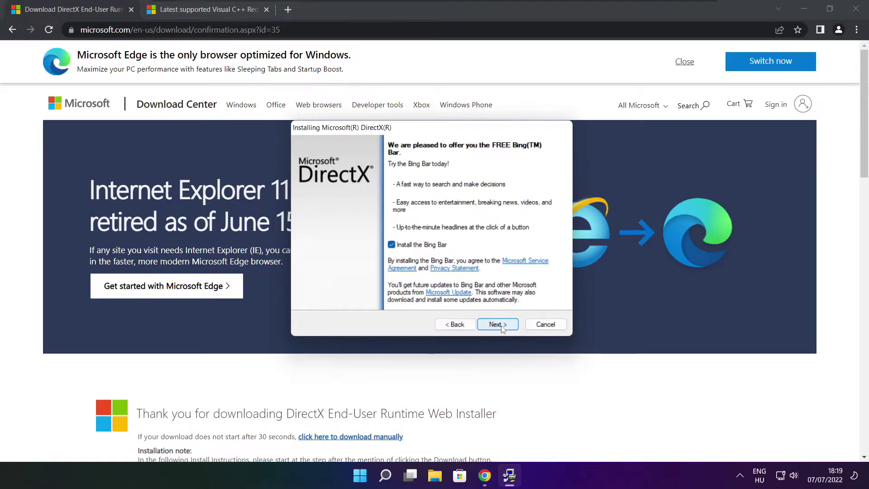
Opt out of the Bing Bar, install the DirectX runtime components and finish the setup.
click(392, 245)
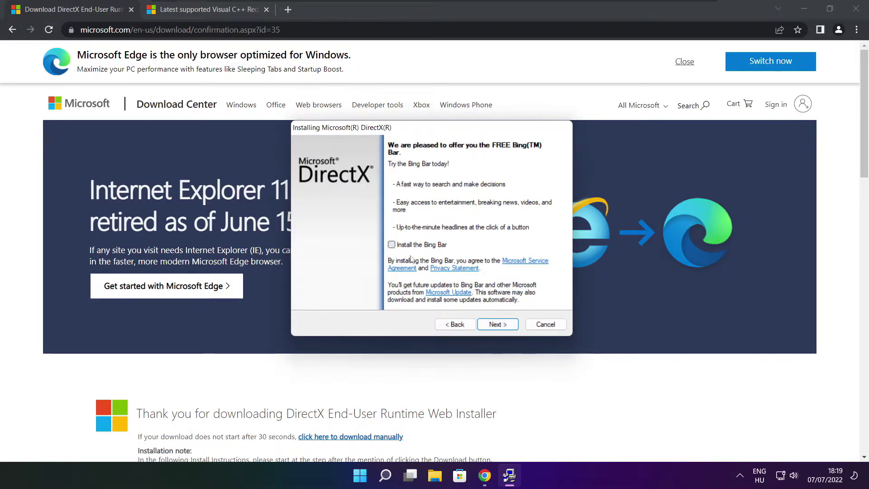
click(498, 324)
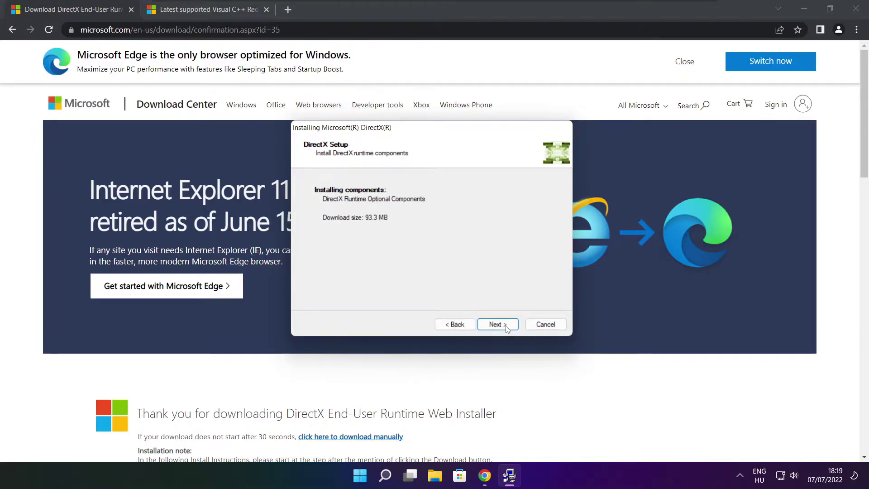
click(498, 326)
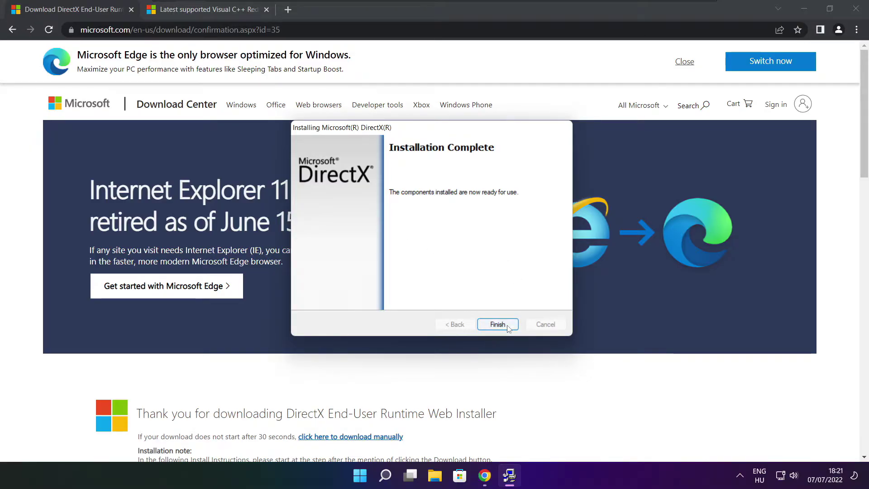
click(498, 325)
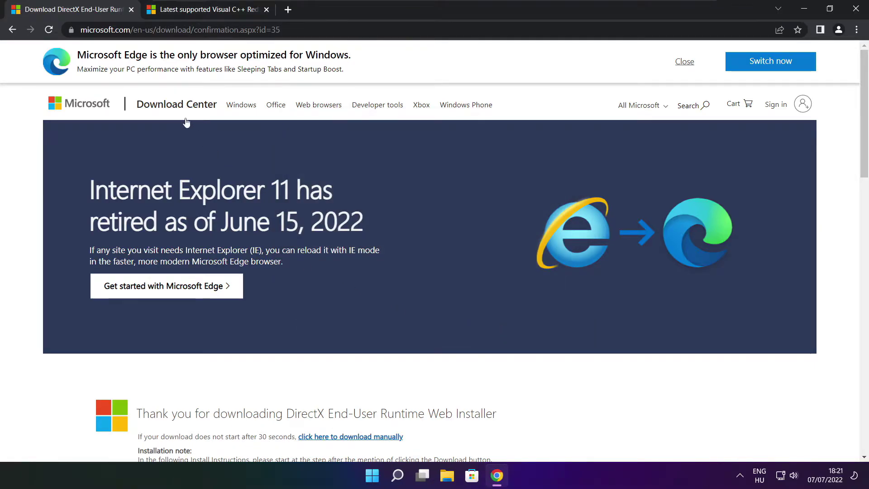
Close the DirectX download page and download the ARM64, X86 and X64 Visual C++ Redistributables for Visual Studio 2015, 2017, 2019, and 2022.
click(132, 10)
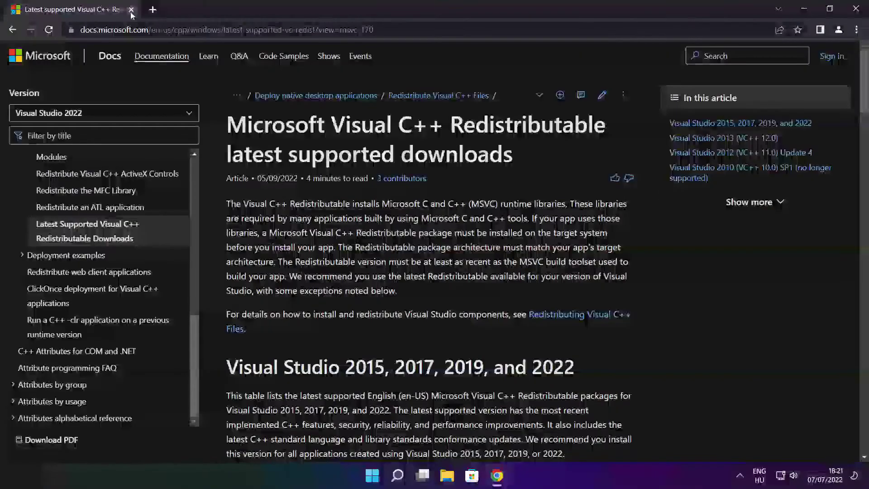
click(226, 29)
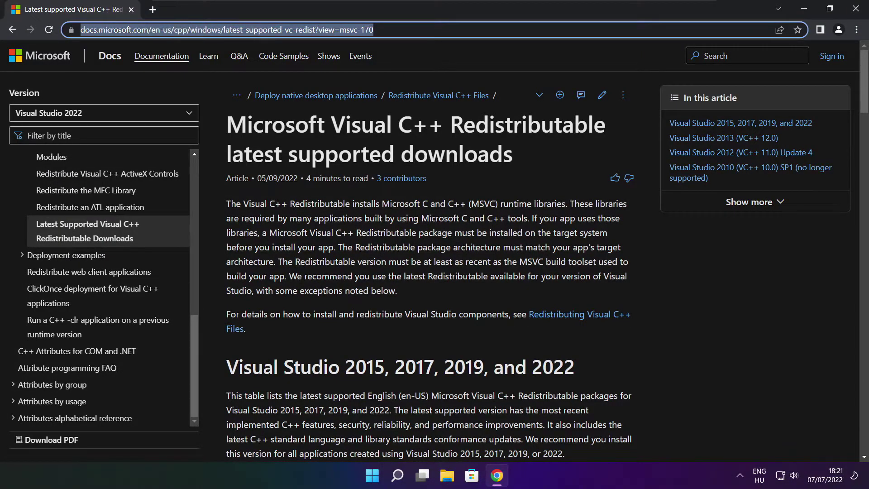
click(431, 59)
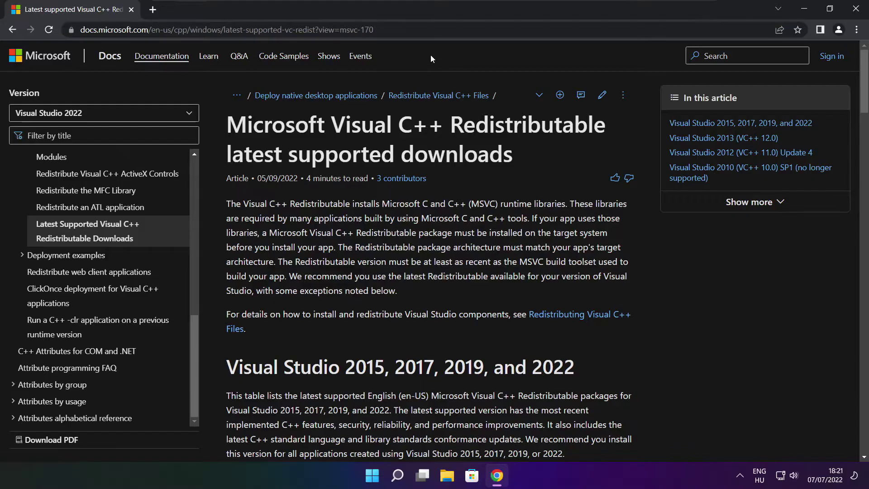
drag(865, 85, 860, 133)
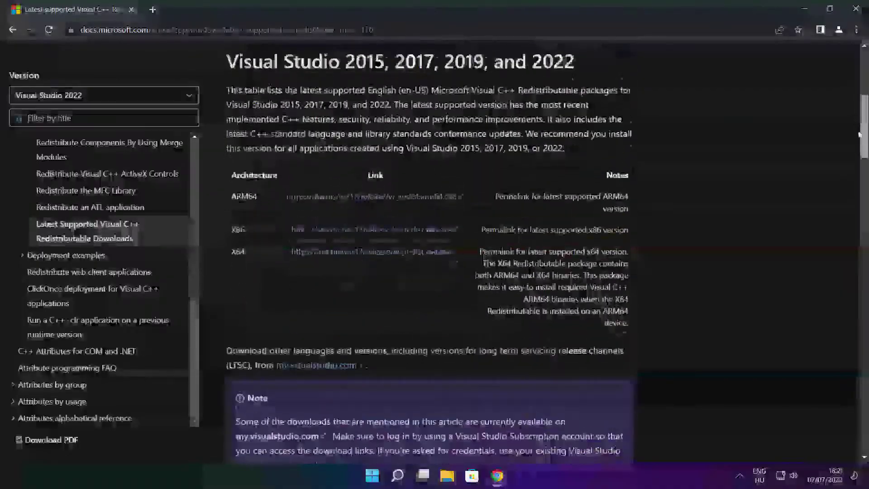
scroll(388, 199, up, 1)
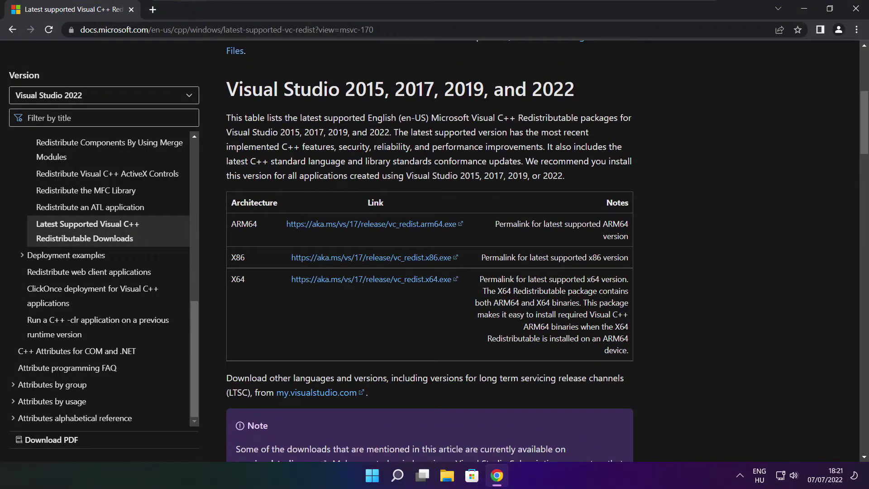
drag(230, 223, 584, 311)
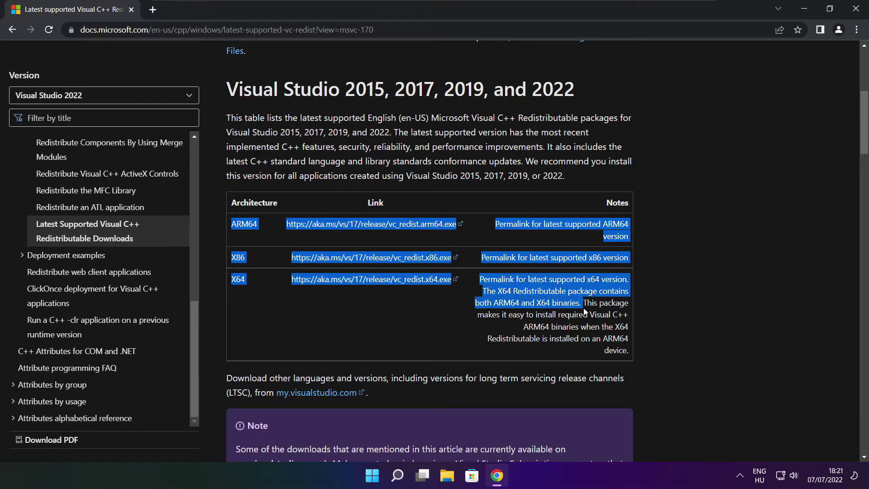
click(584, 311)
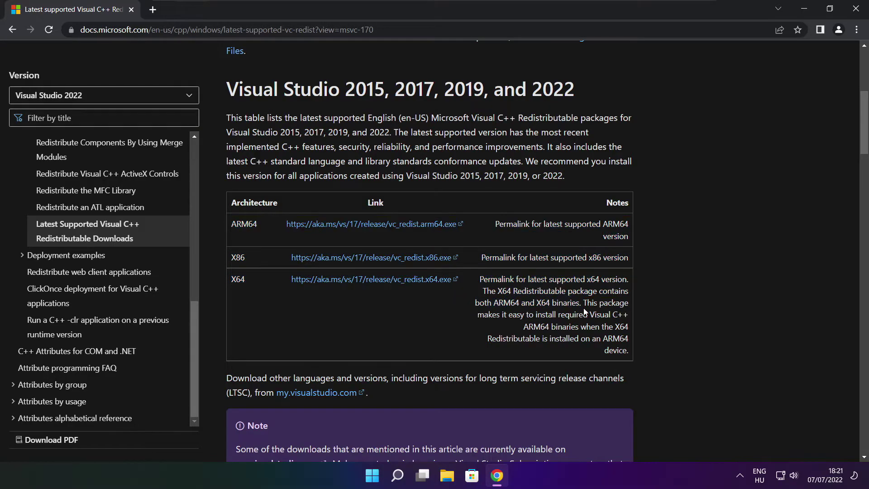
click(361, 226)
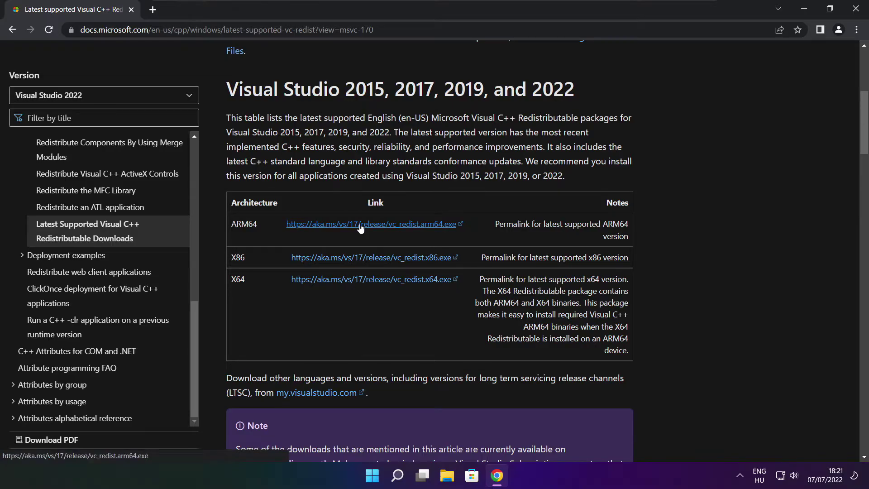
click(359, 261)
click(357, 280)
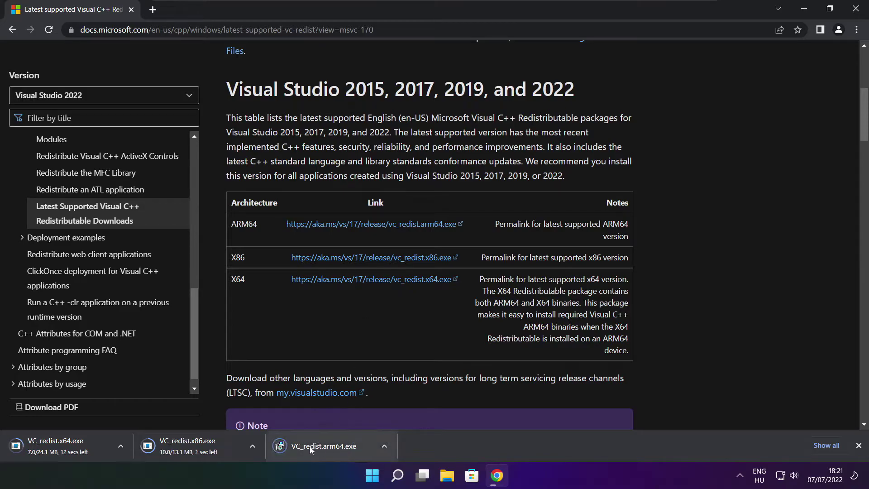
Run VC_redist.arm64.exe, agree to its license terms, start the installation, then close the setup.
click(331, 448)
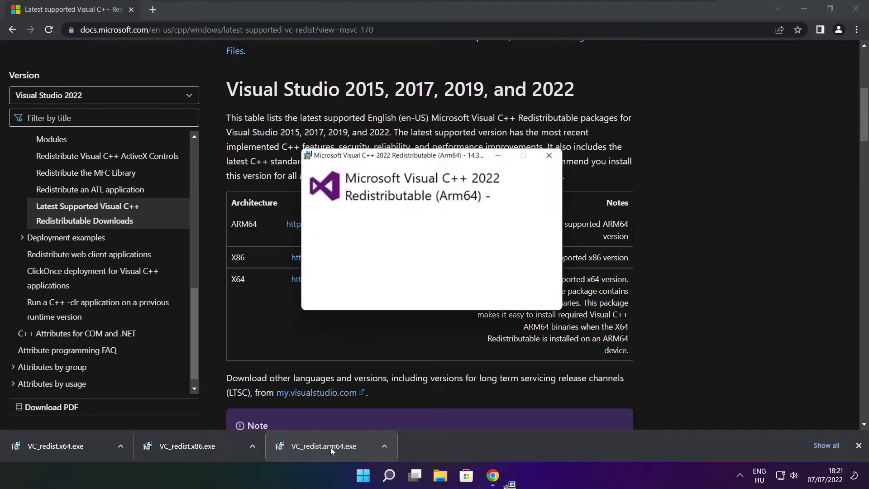
drag(558, 224, 557, 267)
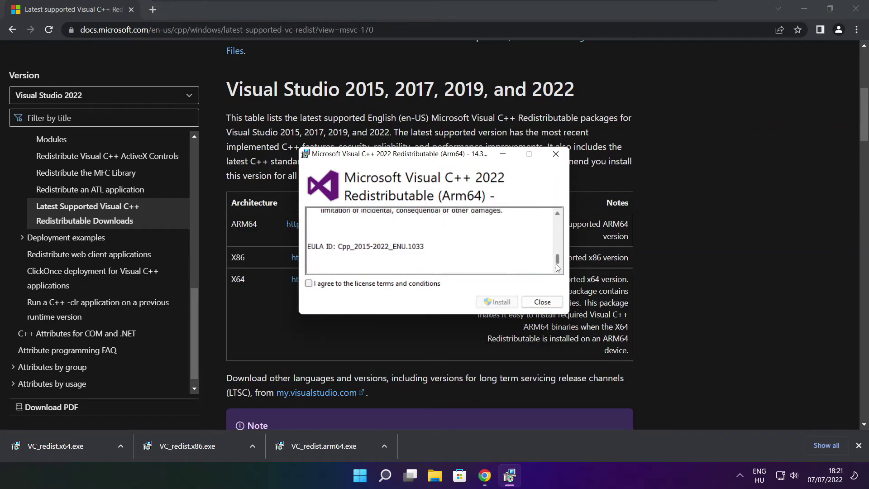
click(308, 284)
click(496, 302)
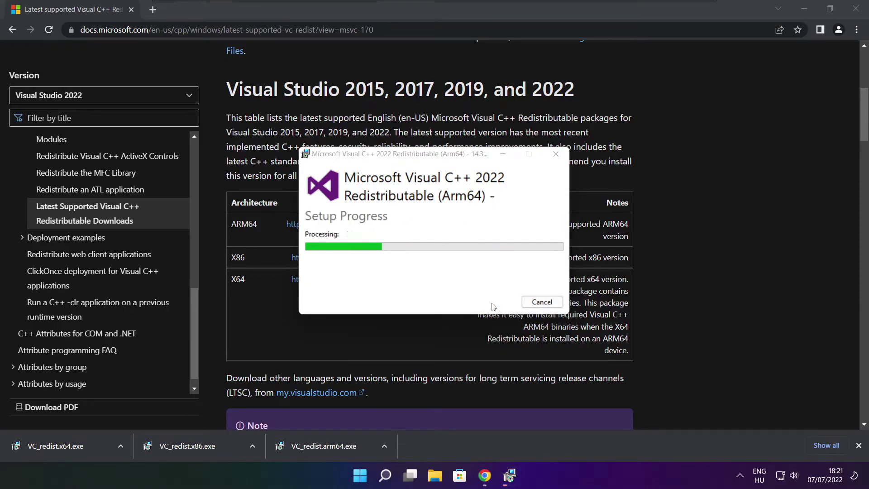
click(543, 302)
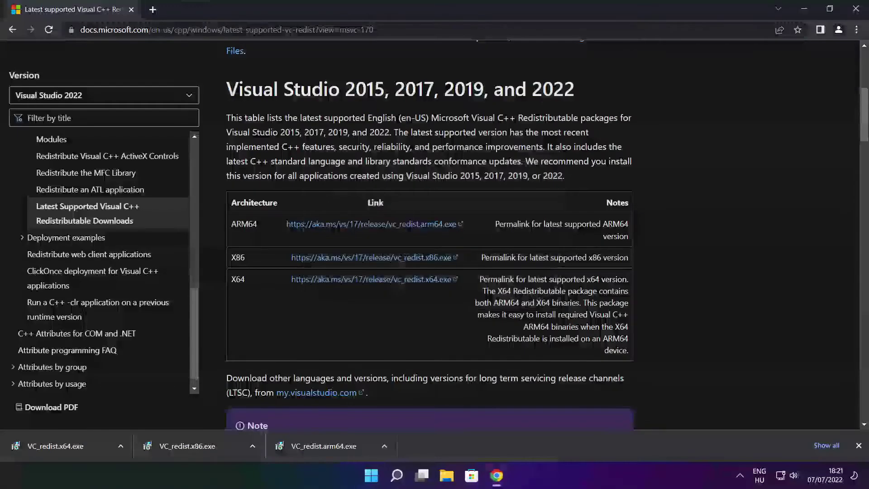
Run VC_redist.x86.exe, agree to its license terms, install the x86 redistributable, then close the setup.
click(205, 445)
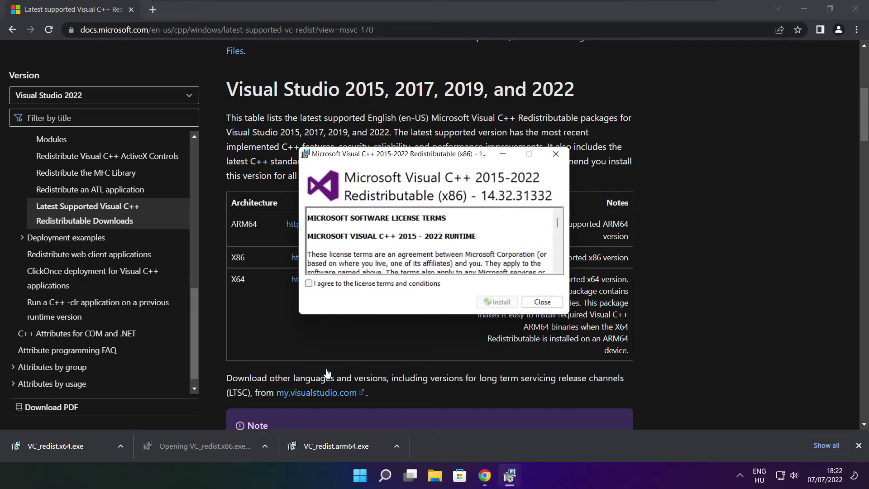
drag(558, 223, 558, 263)
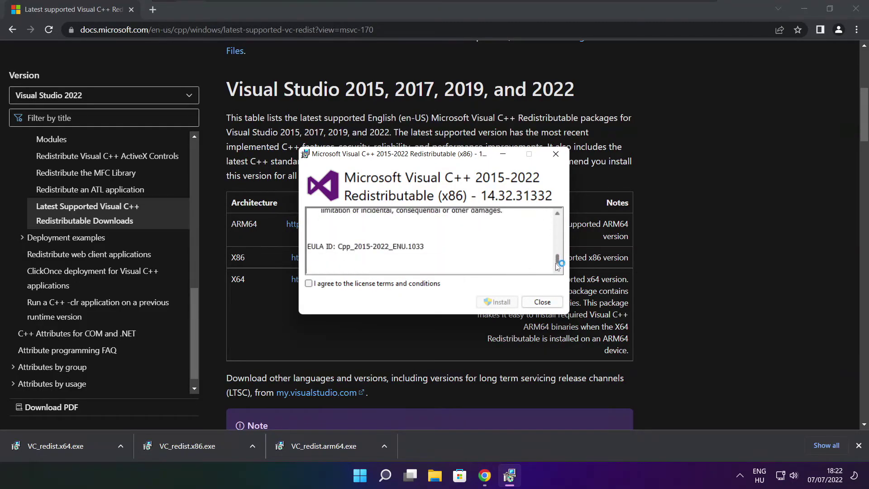
click(309, 284)
click(497, 302)
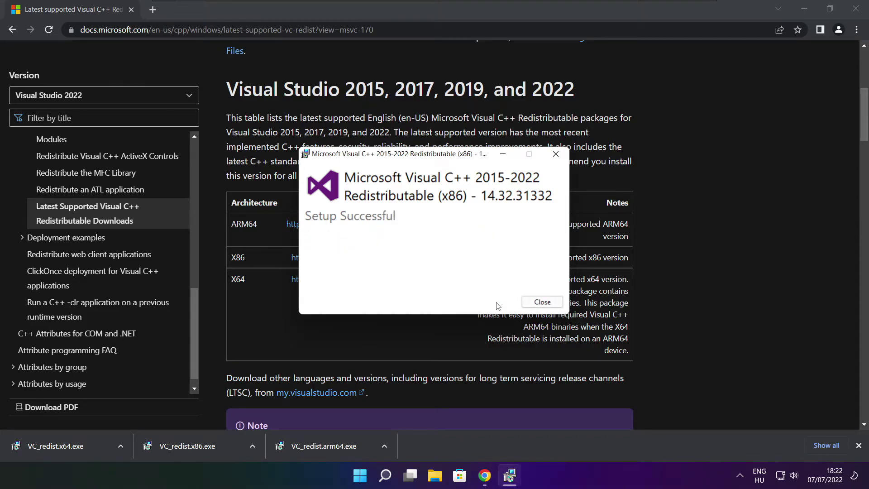
click(542, 302)
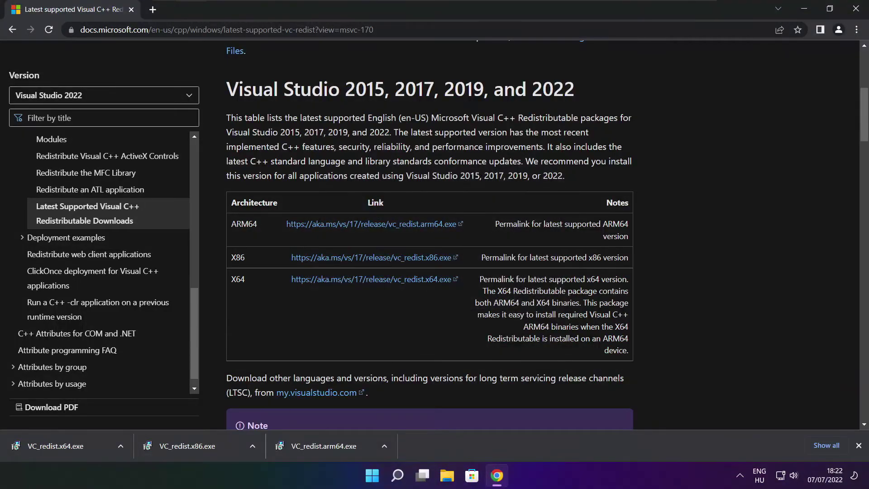
Run VC_redist.x64.exe, agree to its license terms, install it, then close the setup and the browser.
click(73, 446)
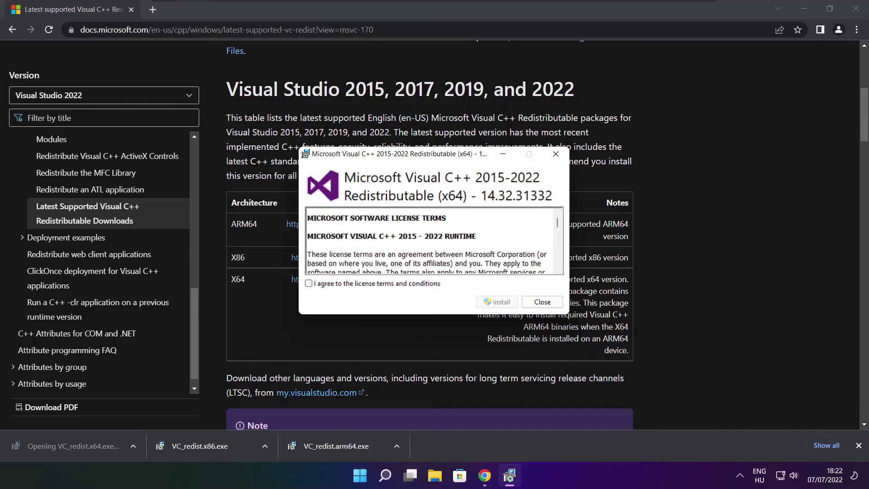
drag(557, 223, 558, 265)
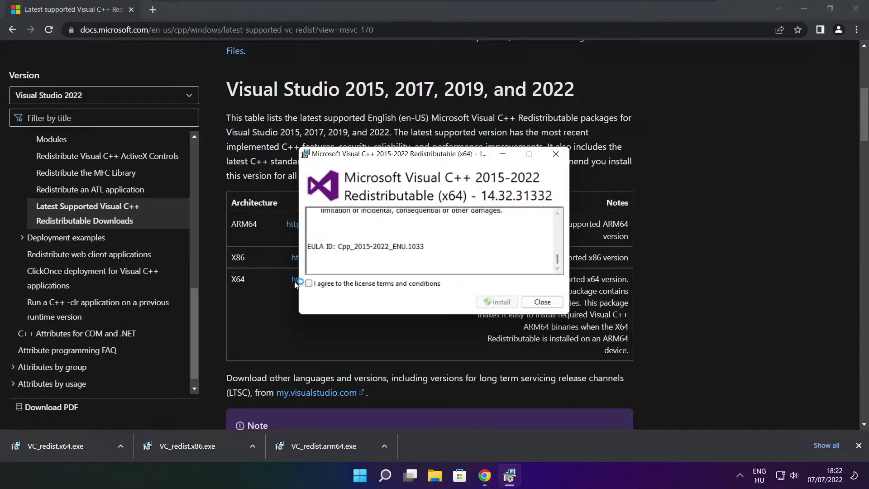
click(308, 283)
click(498, 303)
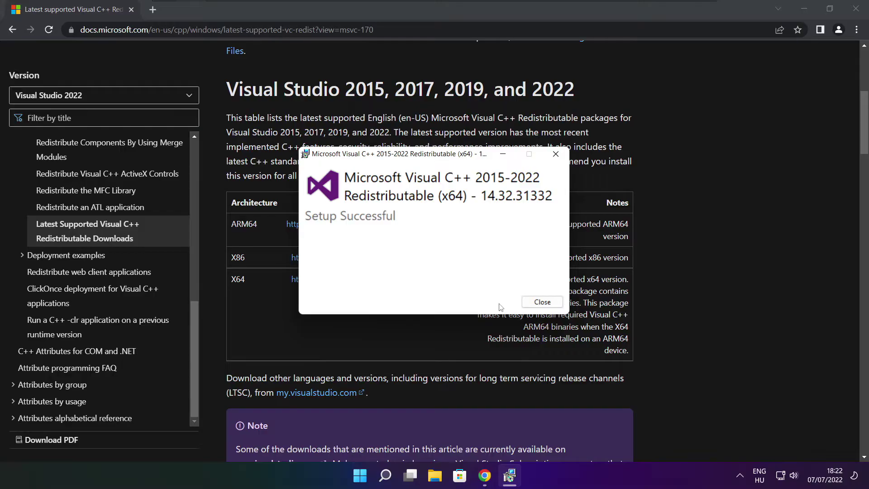
click(542, 303)
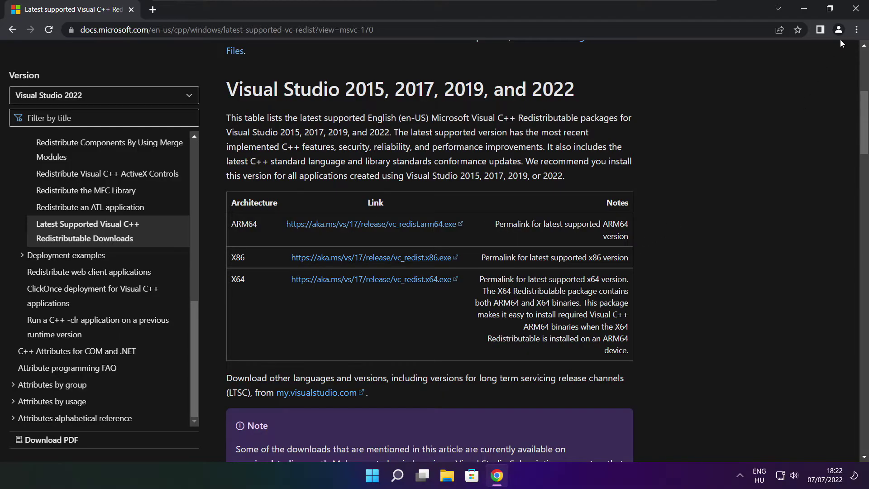
click(856, 10)
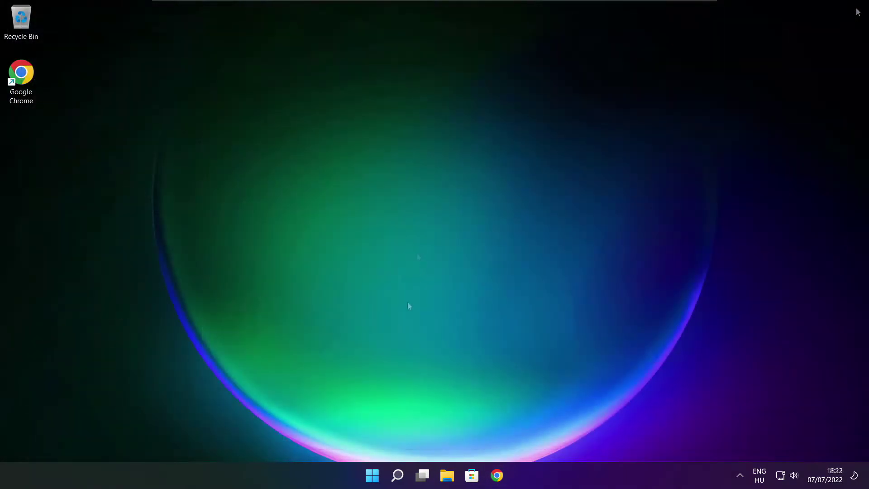
Open the startup apps list in Task Manager and disable Cortana and Microsoft Edge.
right_click(374, 478)
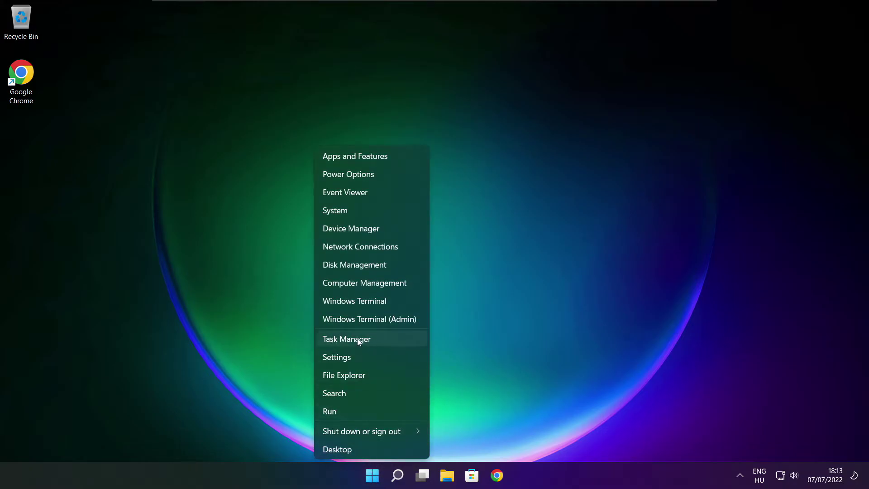
click(373, 339)
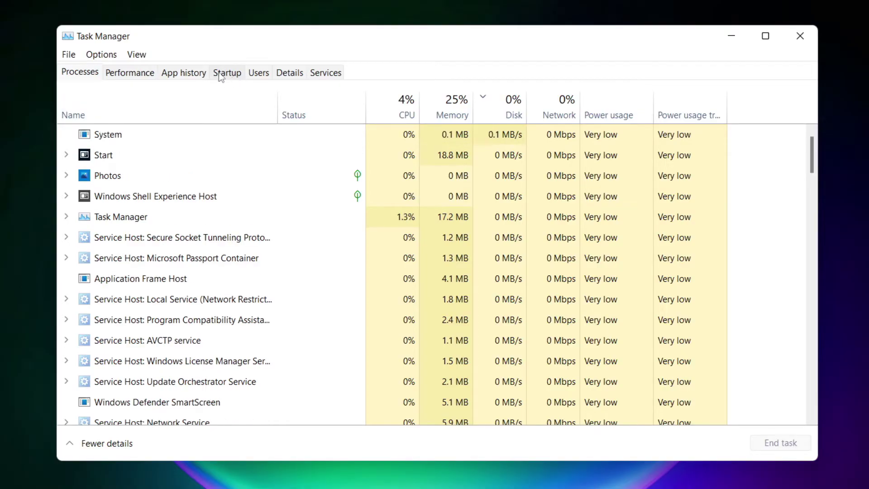
click(231, 78)
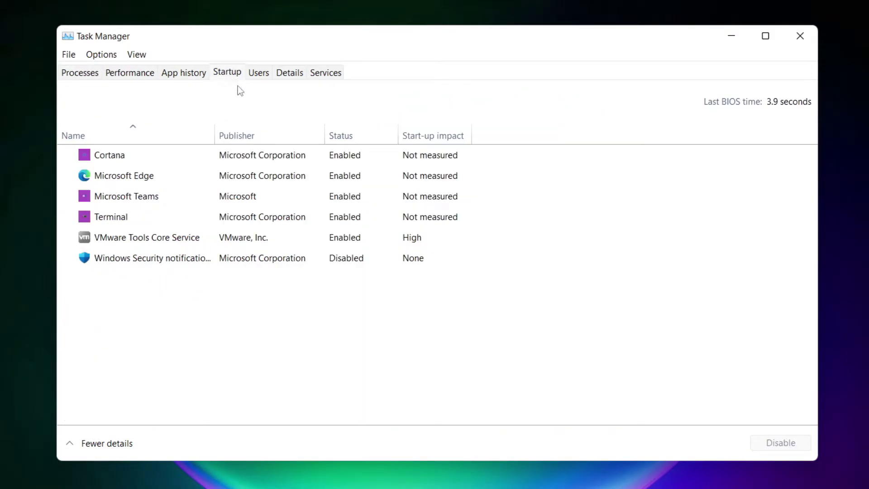
click(293, 159)
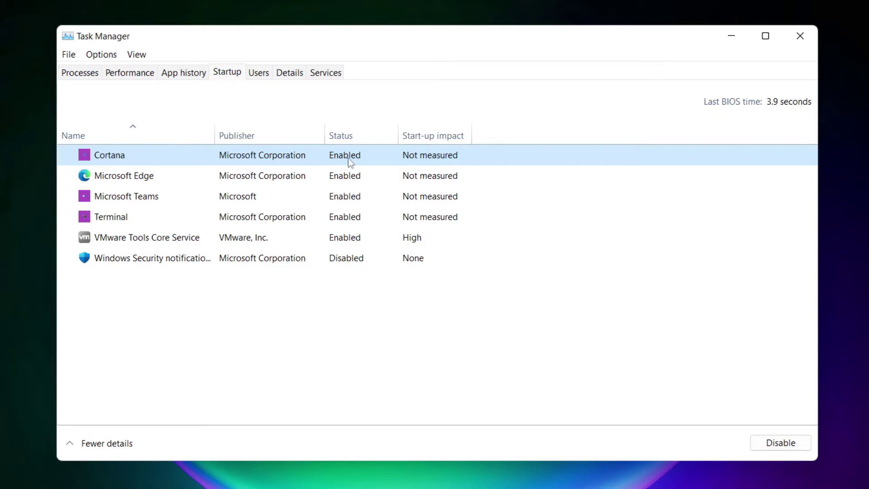
click(779, 443)
click(207, 181)
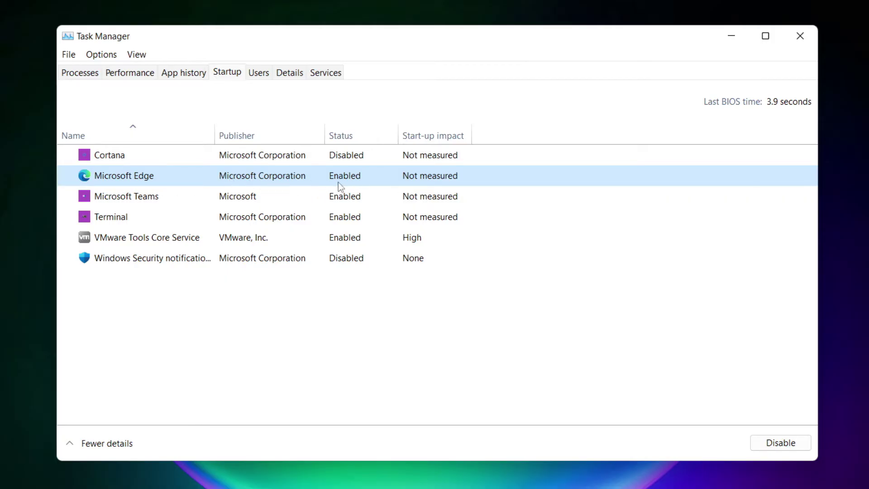
click(783, 444)
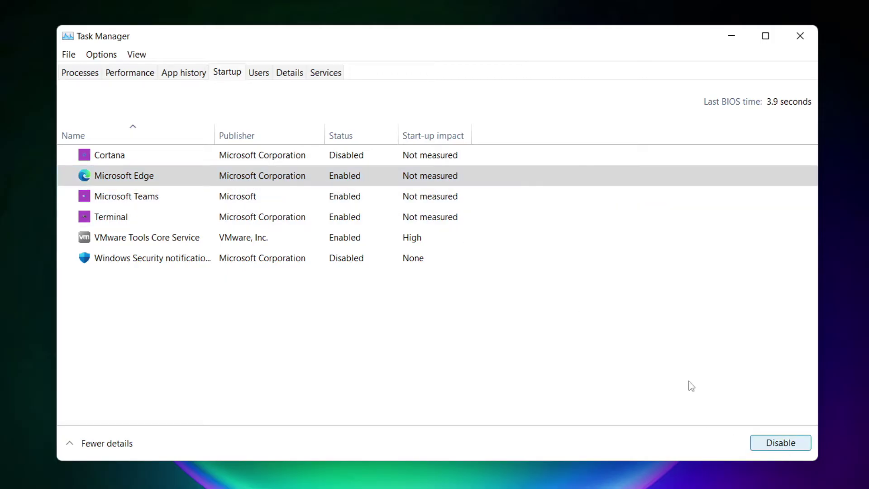
Disable Microsoft Teams and Terminal at startup, then close Task Manager.
click(356, 197)
click(790, 445)
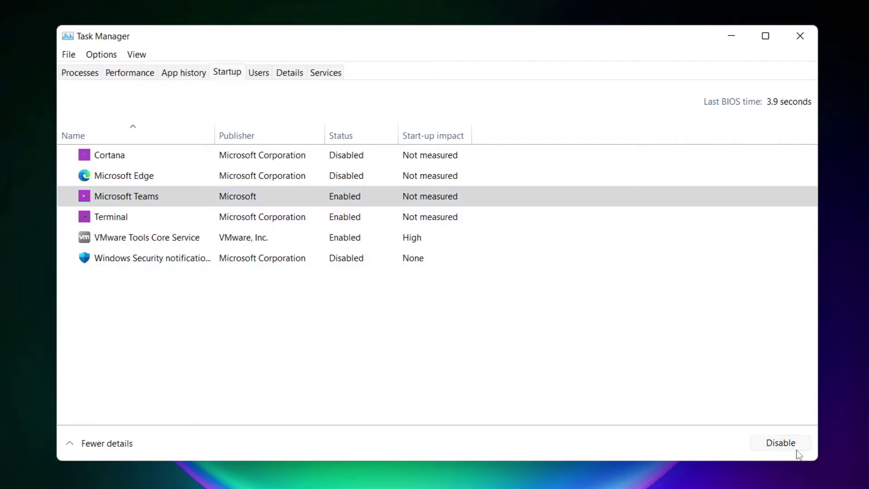
click(289, 221)
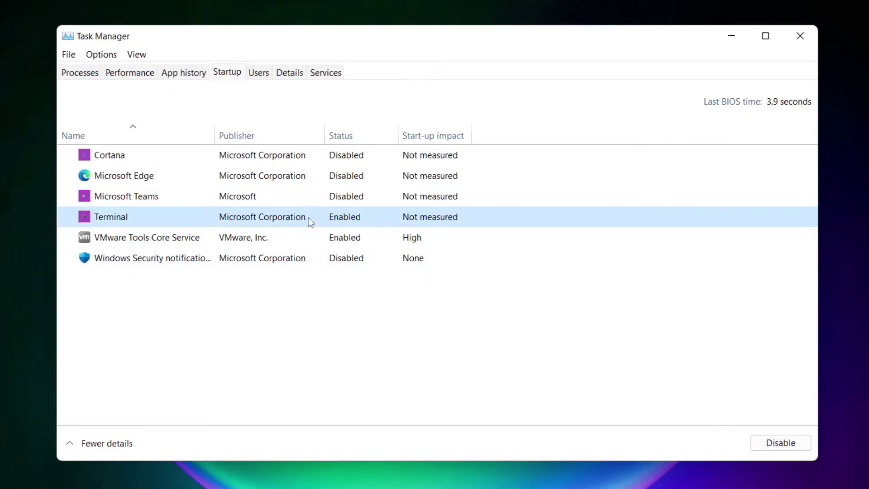
click(794, 446)
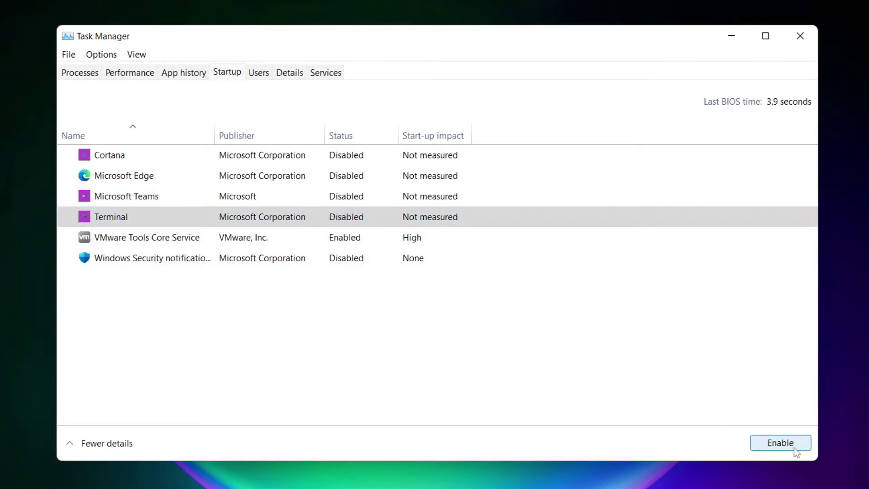
click(343, 221)
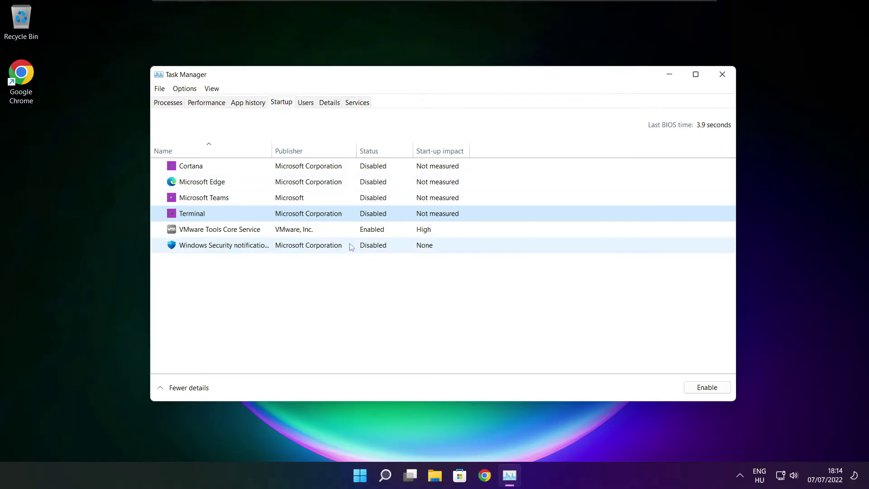
click(723, 74)
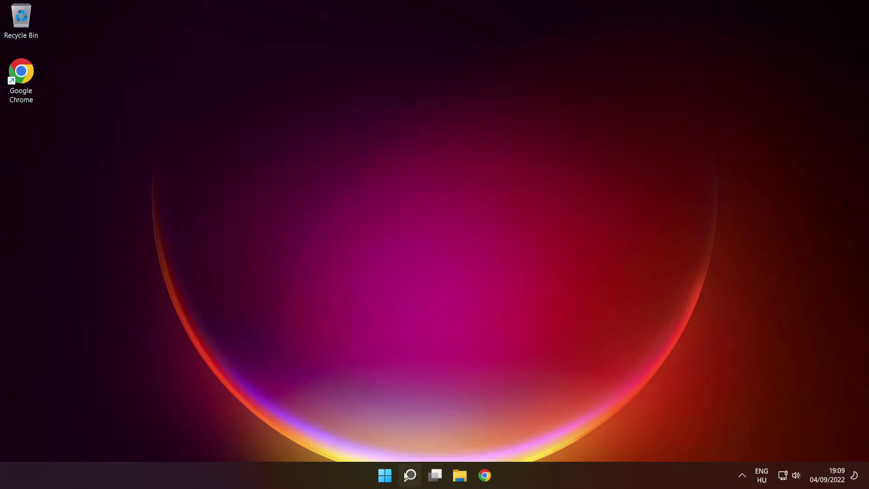
Search Windows for cmd, run Command Prompt as administrator and move its window toward the middle of the desktop.
mouse_move(409, 473)
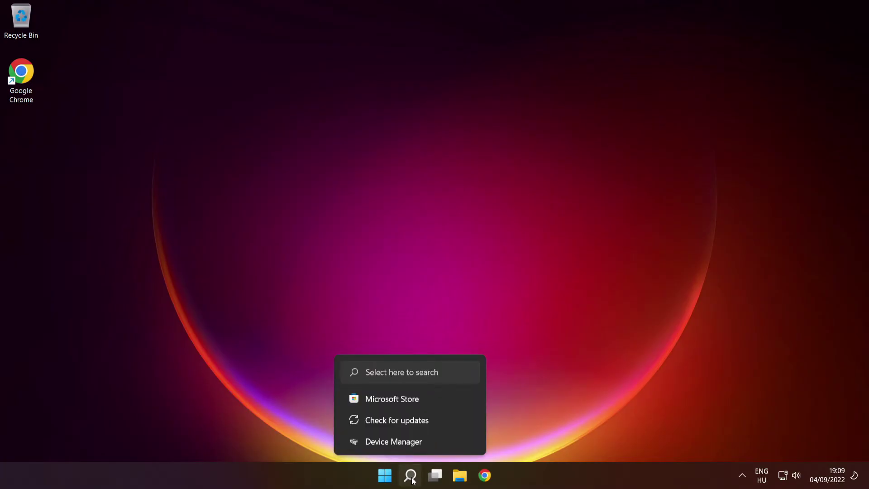
click(410, 476)
text(cmd)
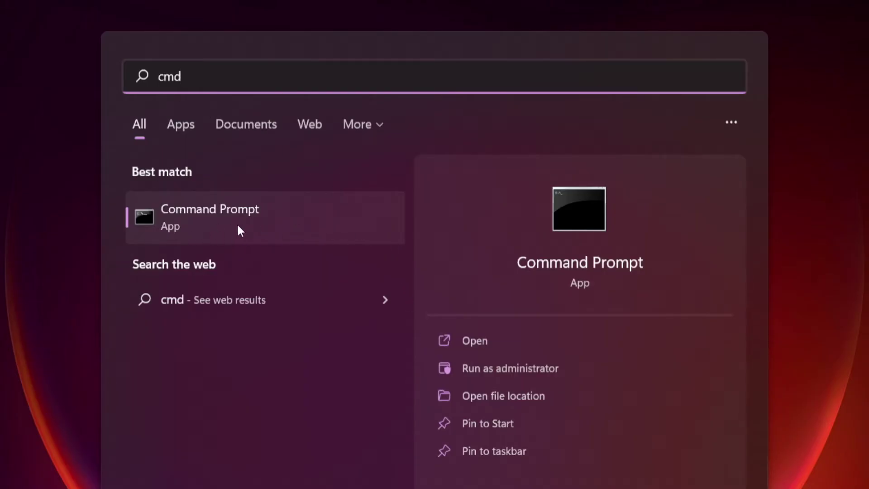
right_click(319, 217)
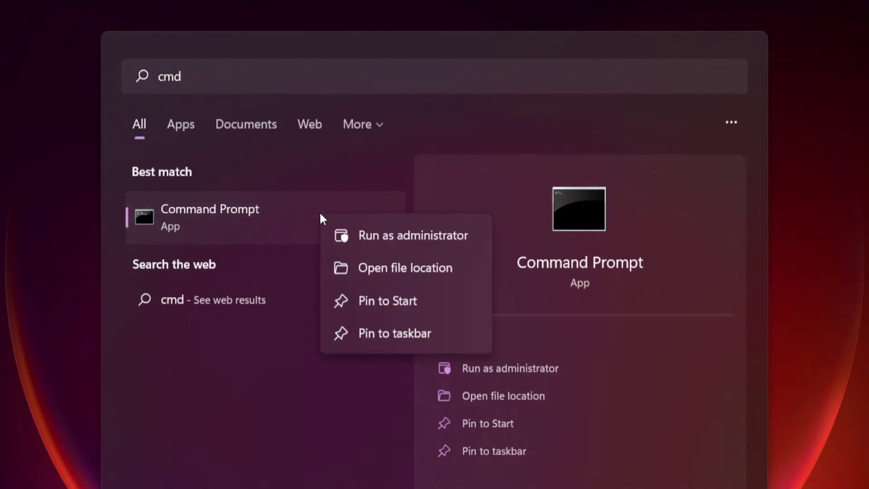
click(413, 233)
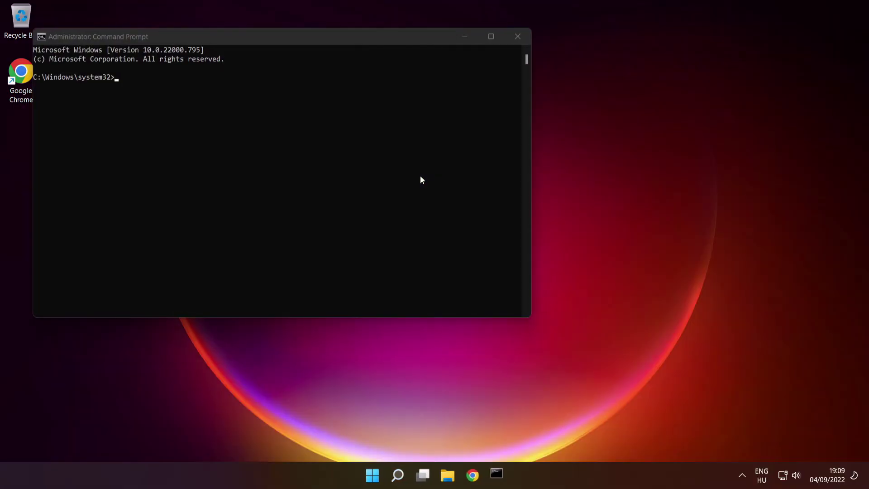
drag(351, 40, 502, 111)
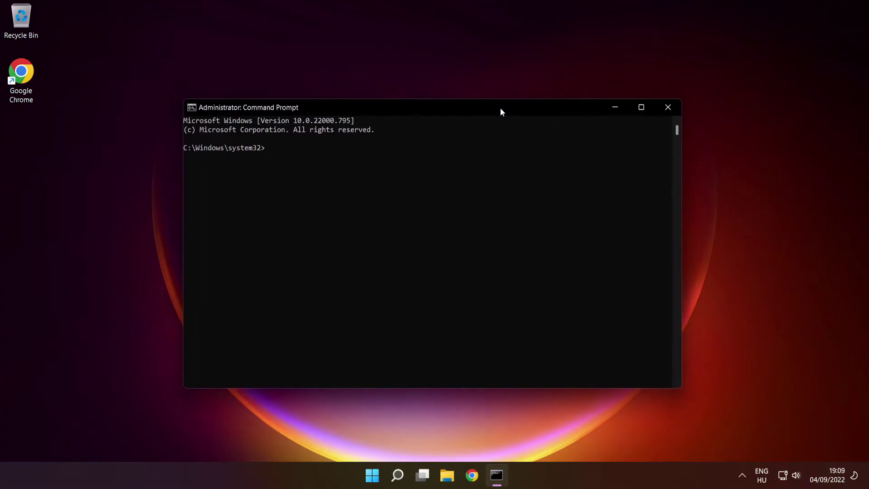
Run the sfc /scannow system file check to completion, then close Command Prompt.
text(sfc /scanno)
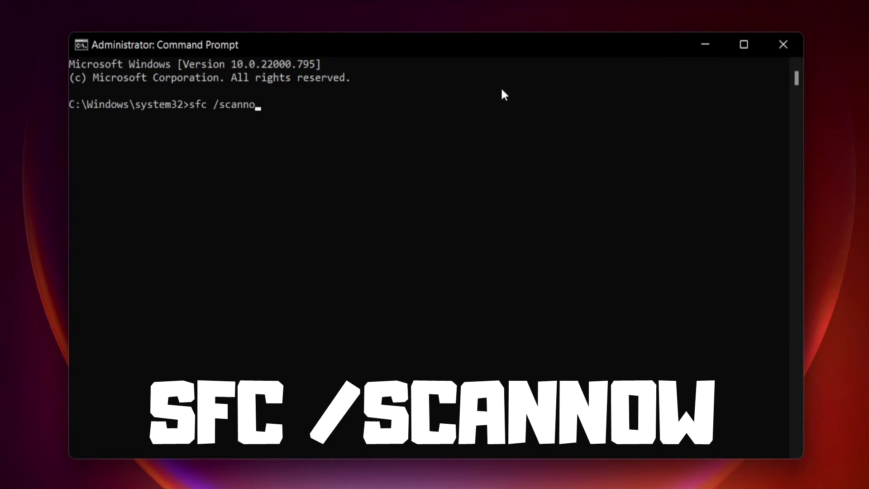
text(w)
key(Return)
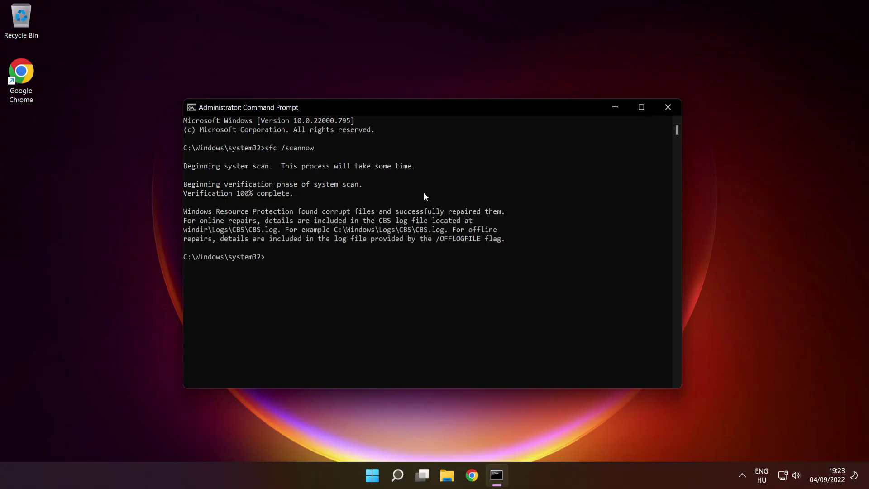
click(669, 108)
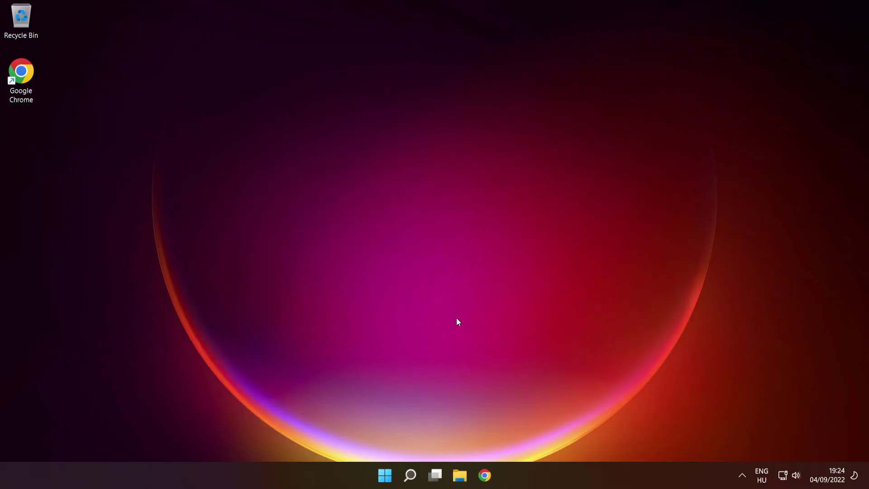
Restart the computer.
click(385, 475)
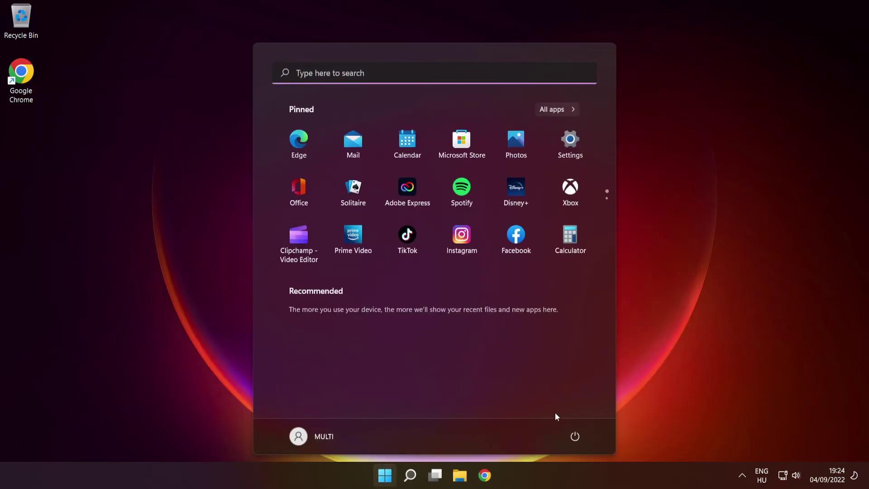
click(576, 437)
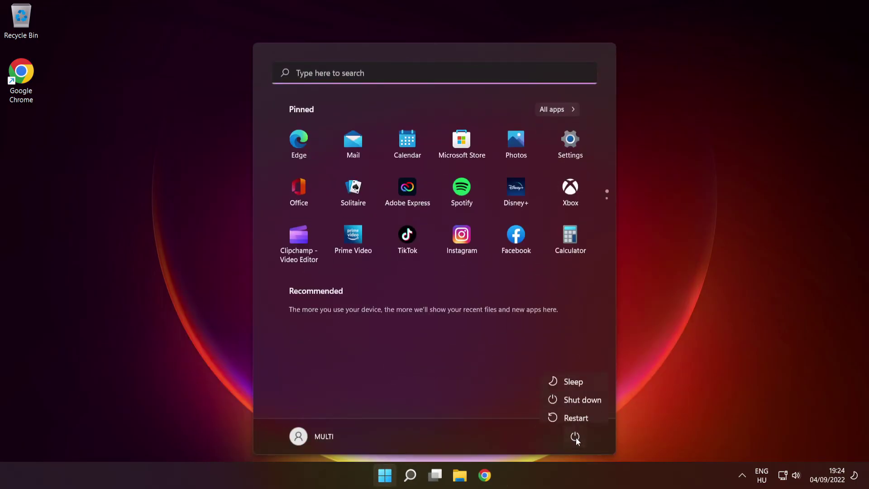
click(575, 412)
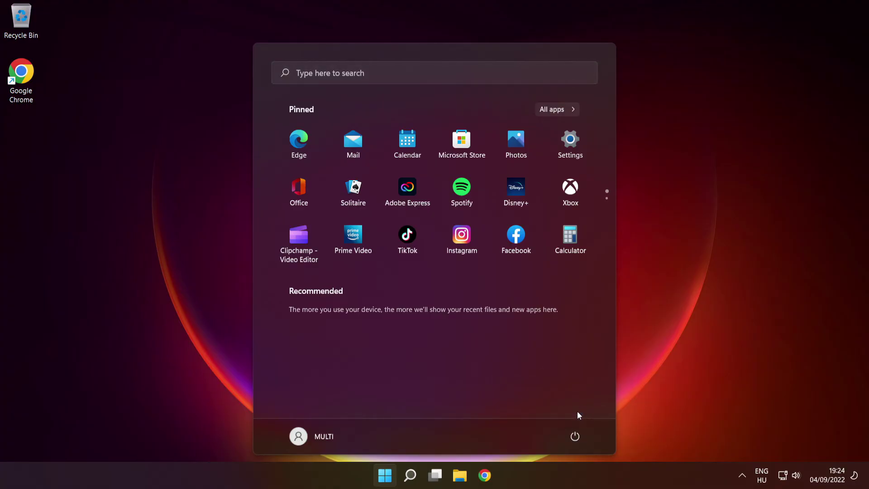